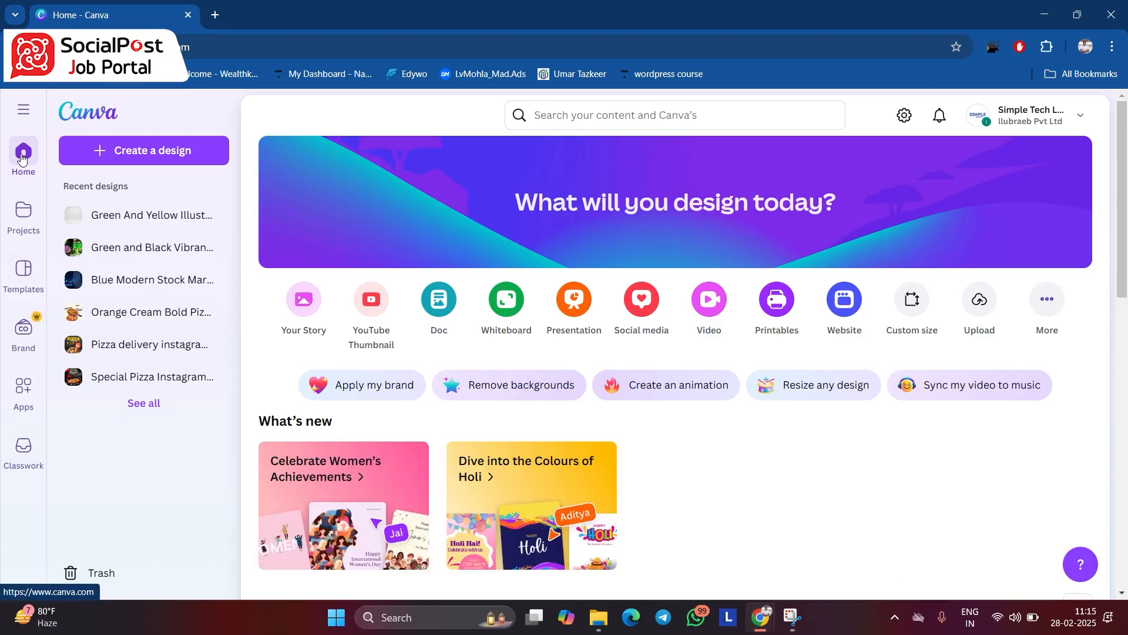
- Search for "food youtube thumbnail" and browse the matching food thumbnail templates
{"action": "left_click", "coordinate": [628, 118]}
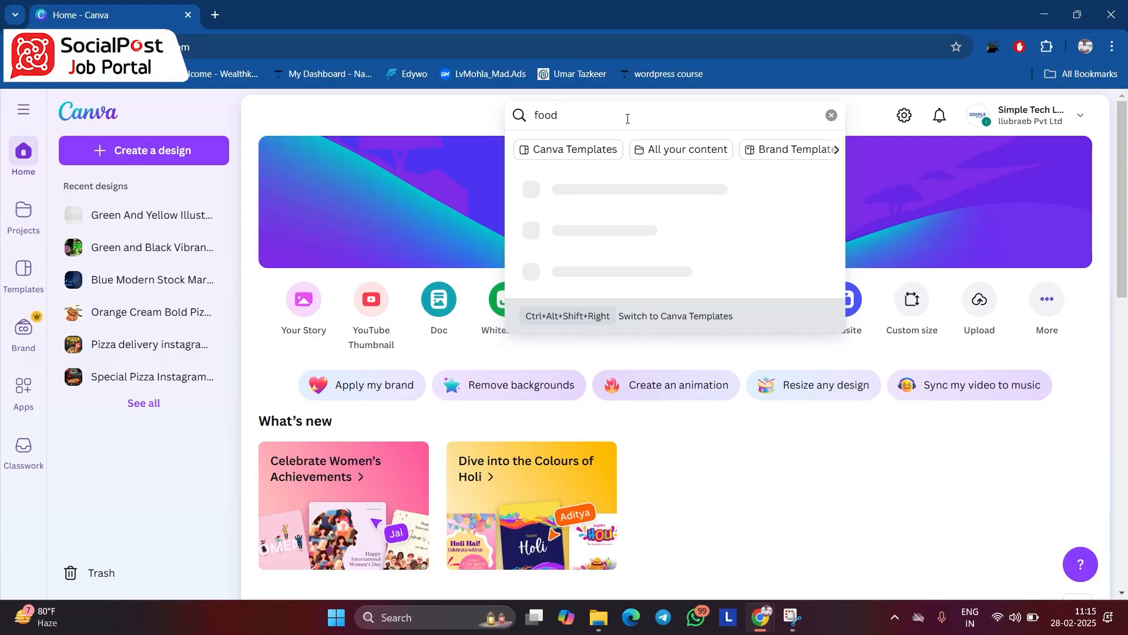
{"action": "type", "text": "youtube thumbnail"}
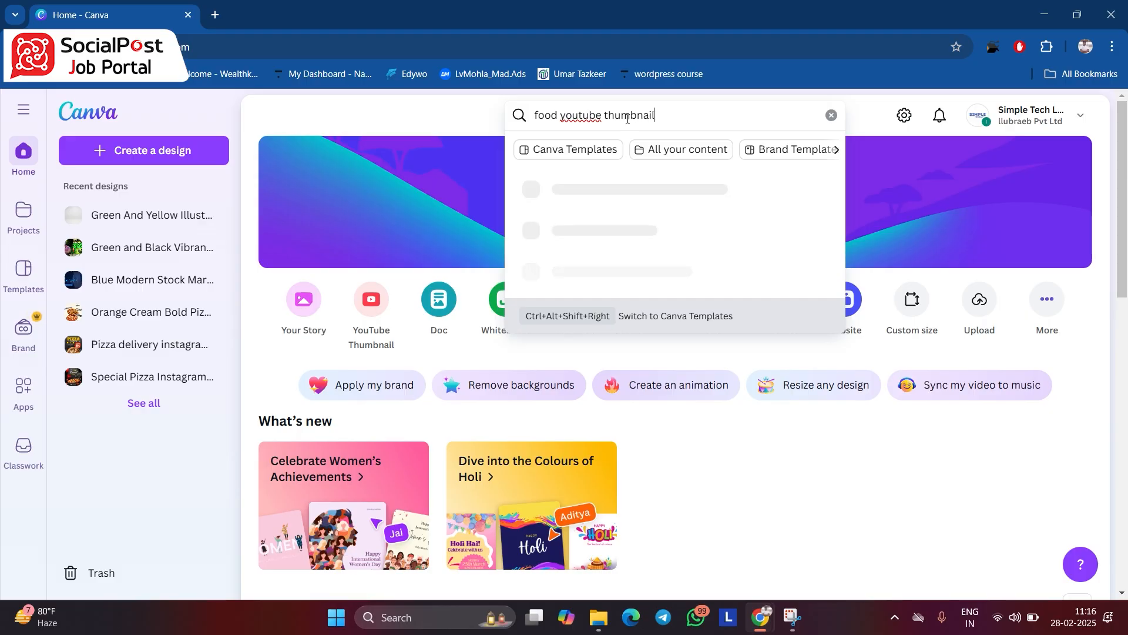
{"action": "key", "text": "Return"}
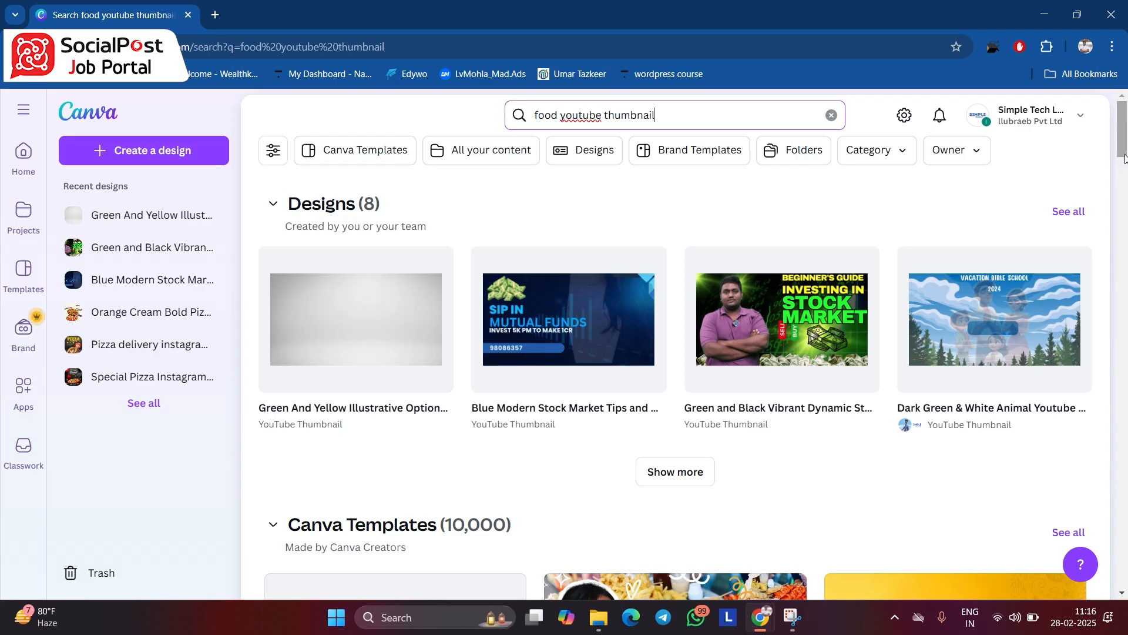
{"action": "scroll", "coordinate": [1125, 157], "scroll_direction": "down", "scroll_amount": 9}
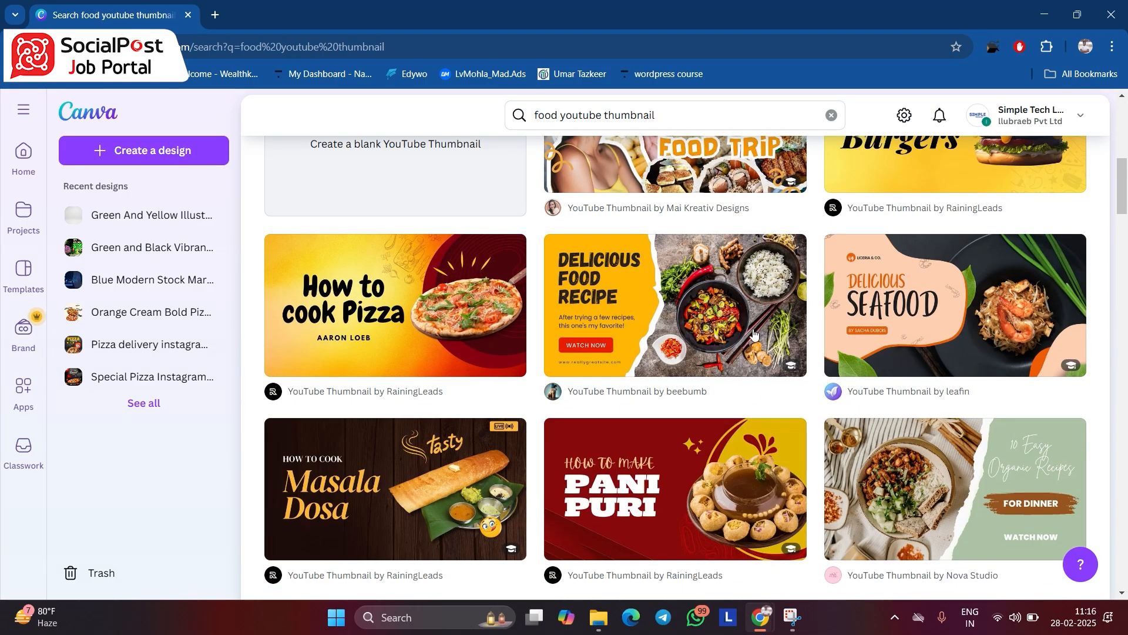
{"action": "left_click_drag", "start_coordinate": [1125, 194], "coordinate": [1125, 210]}
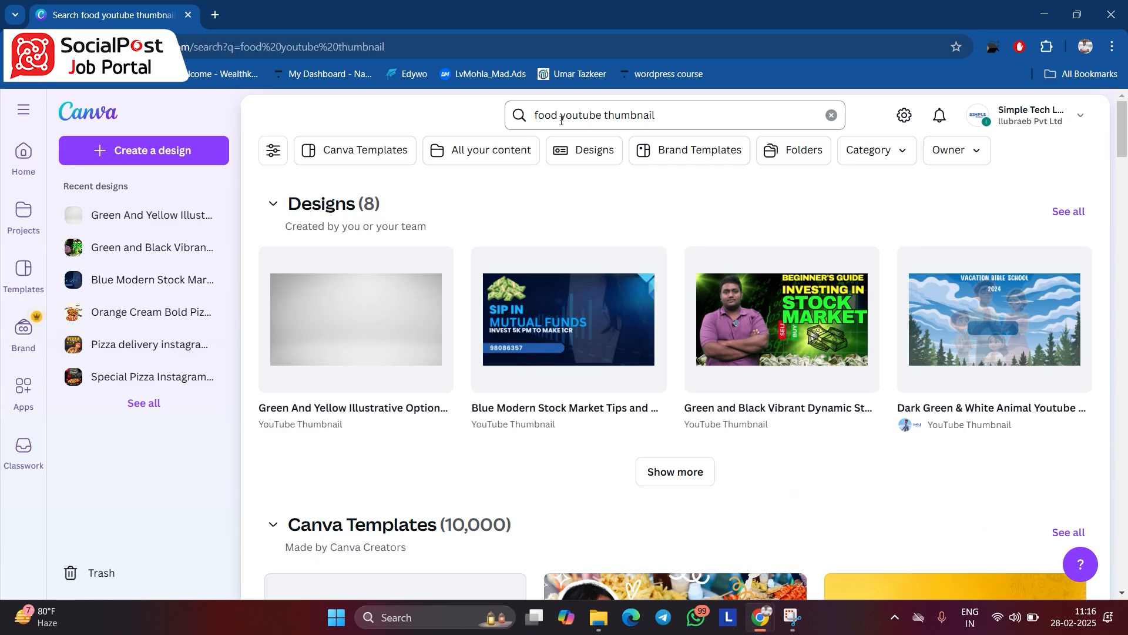
- Change the search to "stock market youtube thumbnail" by replacing the word food
{"action": "left_click", "coordinate": [559, 115]}
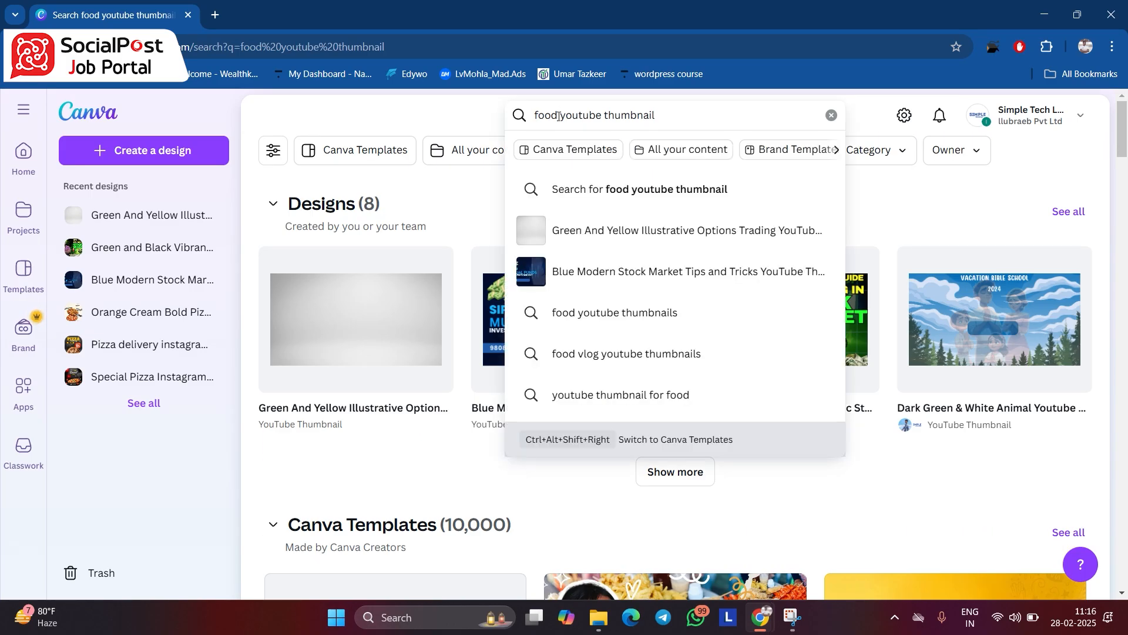
{"action": "key", "text": "BackSpace"}
{"action": "key", "text": "BackSpace"}
{"action": "key", "text": "BackSpace"}
{"action": "key", "text": "BackSpace"}
{"action": "type", "text": "stock"}
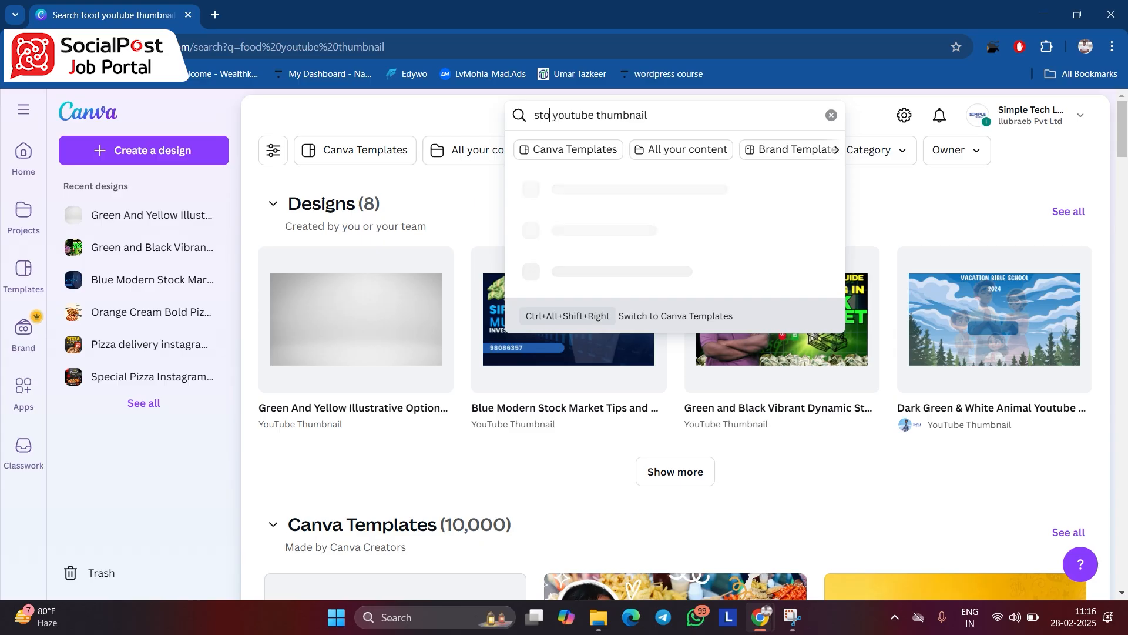
{"action": "type", "text": " market"}
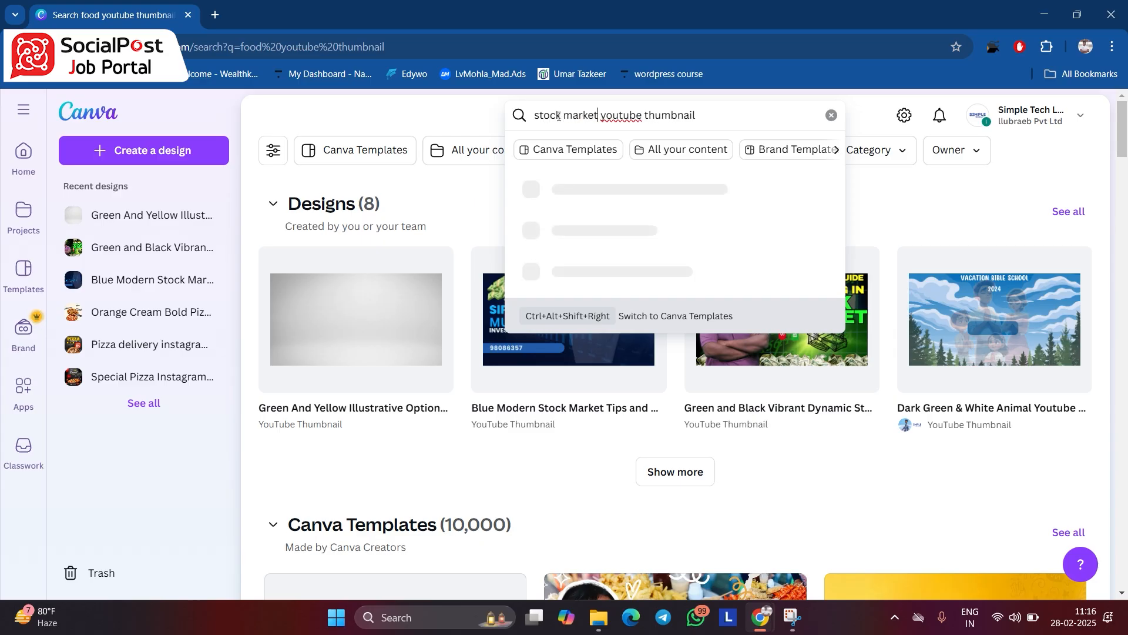
{"action": "key", "text": "Return"}
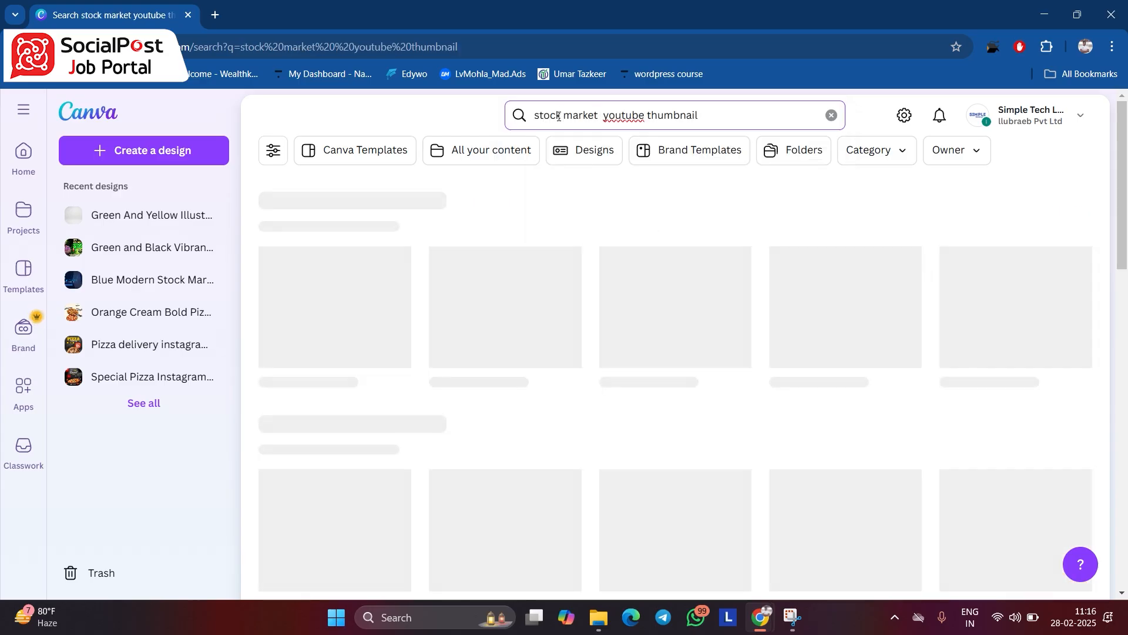
- Browse the stock market templates and open the blue "5 Stocks to Buy Now!" thumbnail with the pointing man for customising
{"action": "left_click_drag", "start_coordinate": [1127, 152], "coordinate": [1127, 210]}
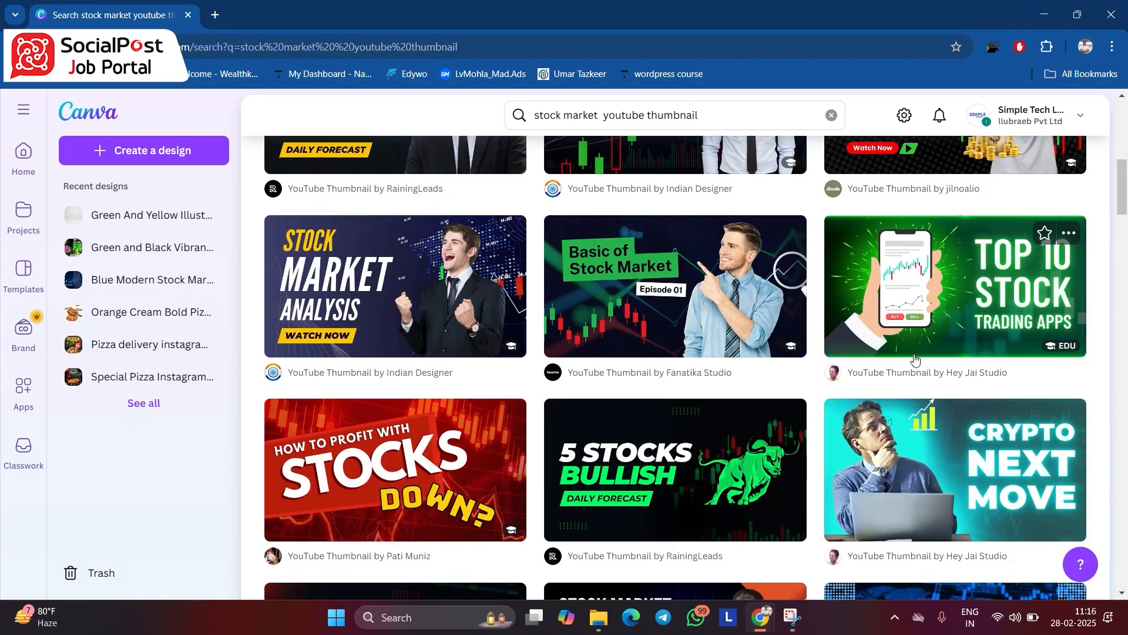
{"action": "left_click_drag", "start_coordinate": [598, 115], "coordinate": [545, 112]}
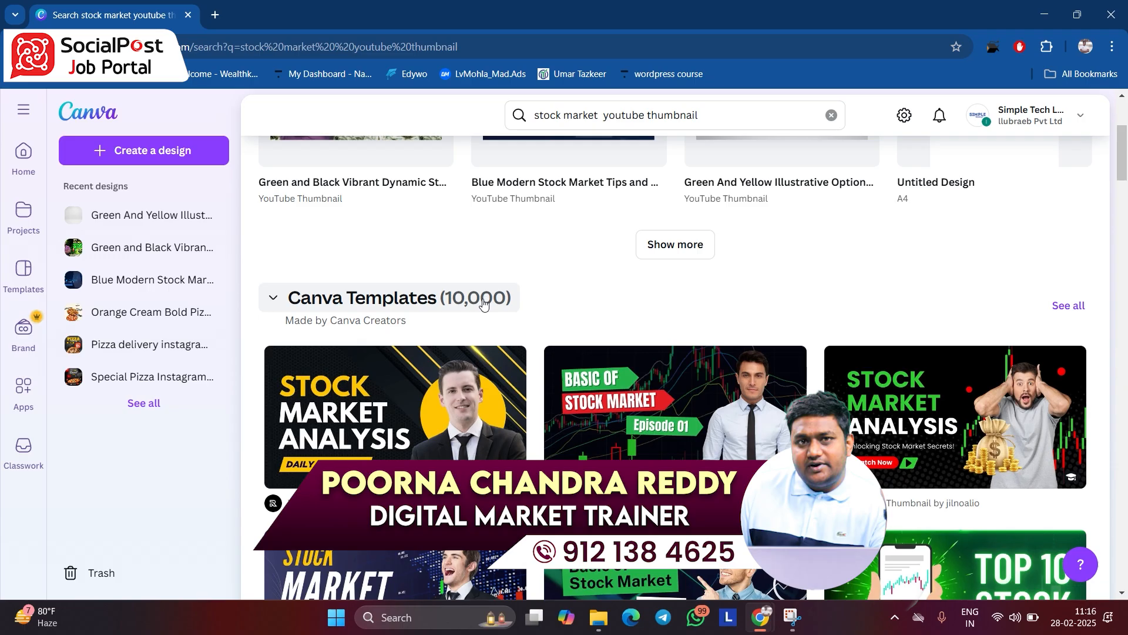
{"action": "left_click_drag", "start_coordinate": [1126, 139], "coordinate": [1125, 156]}
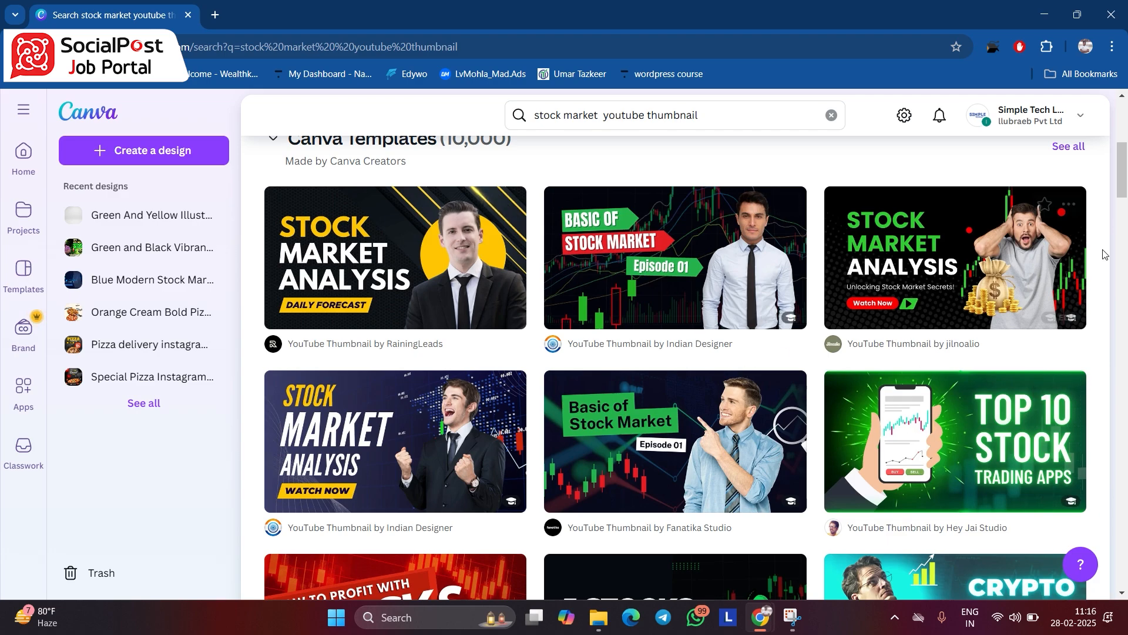
{"action": "left_click_drag", "start_coordinate": [1125, 171], "coordinate": [1126, 306]}
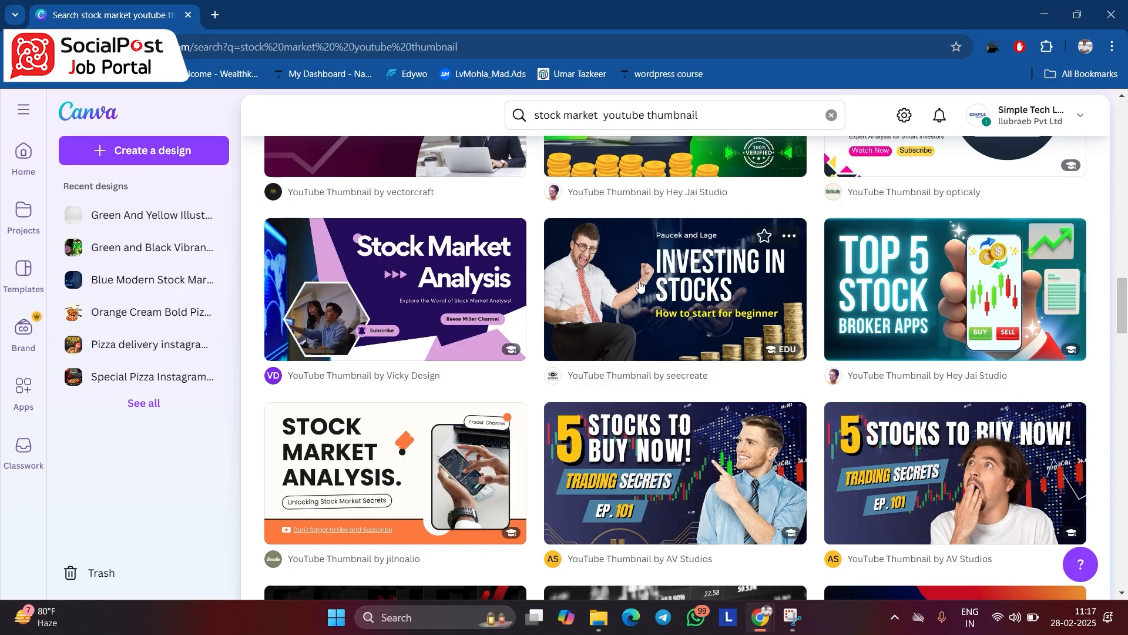
{"action": "left_click", "coordinate": [667, 502]}
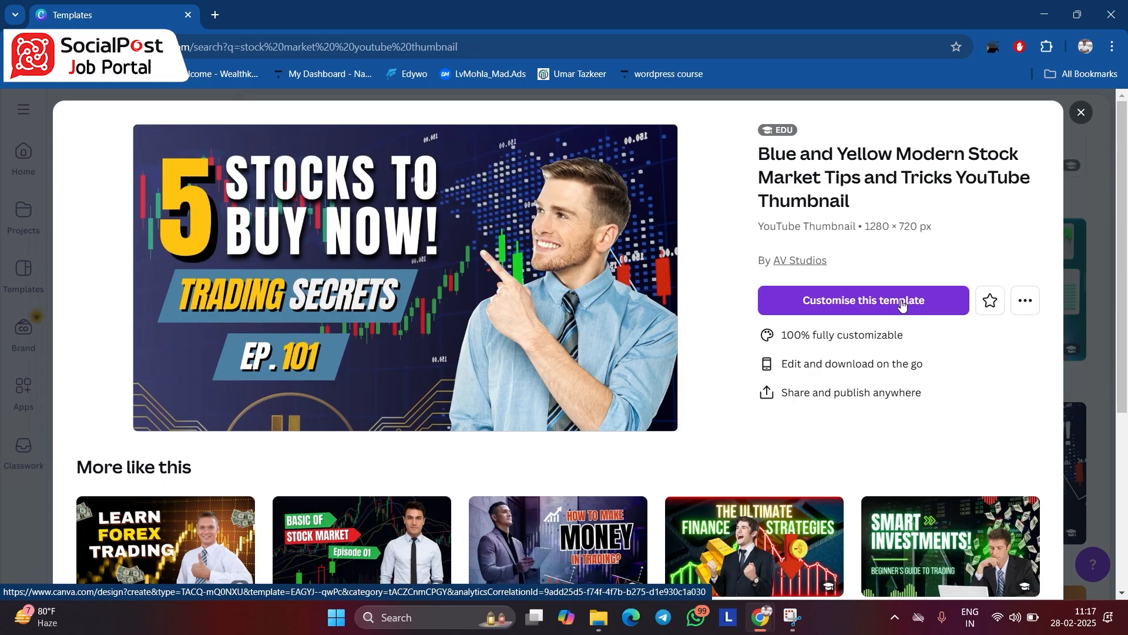
{"action": "left_click", "coordinate": [964, 302]}
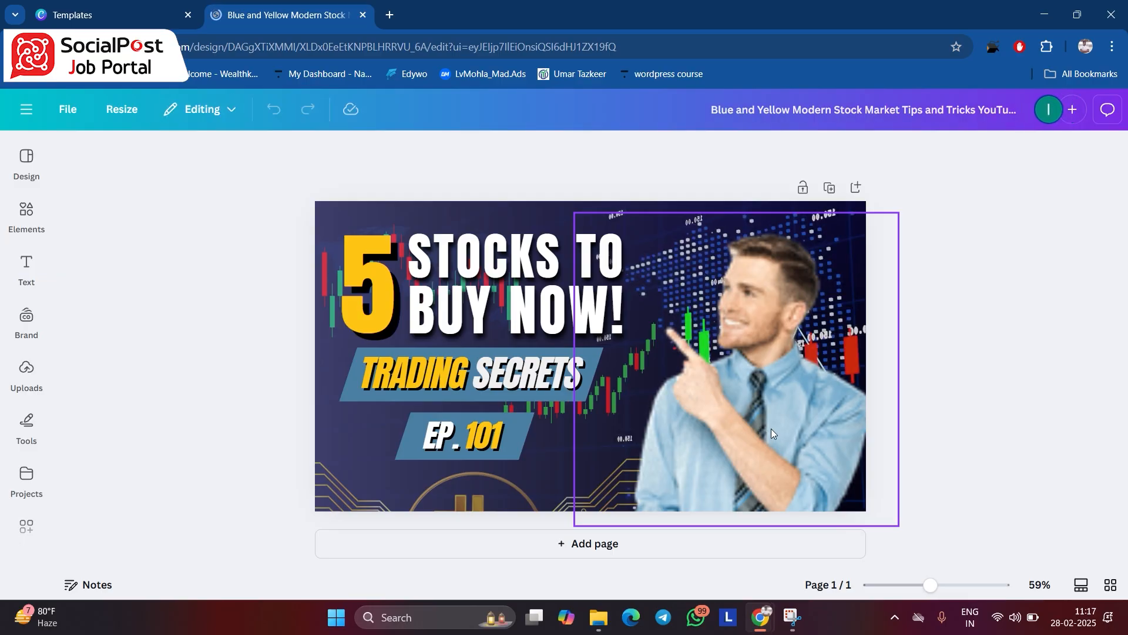
- Examine the man's photo, the headings, the subtitle, the episode label and the circuit graphic as separately editable elements
{"action": "left_click", "coordinate": [782, 415]}
{"action": "left_click_drag", "start_coordinate": [777, 393], "coordinate": [862, 410]}
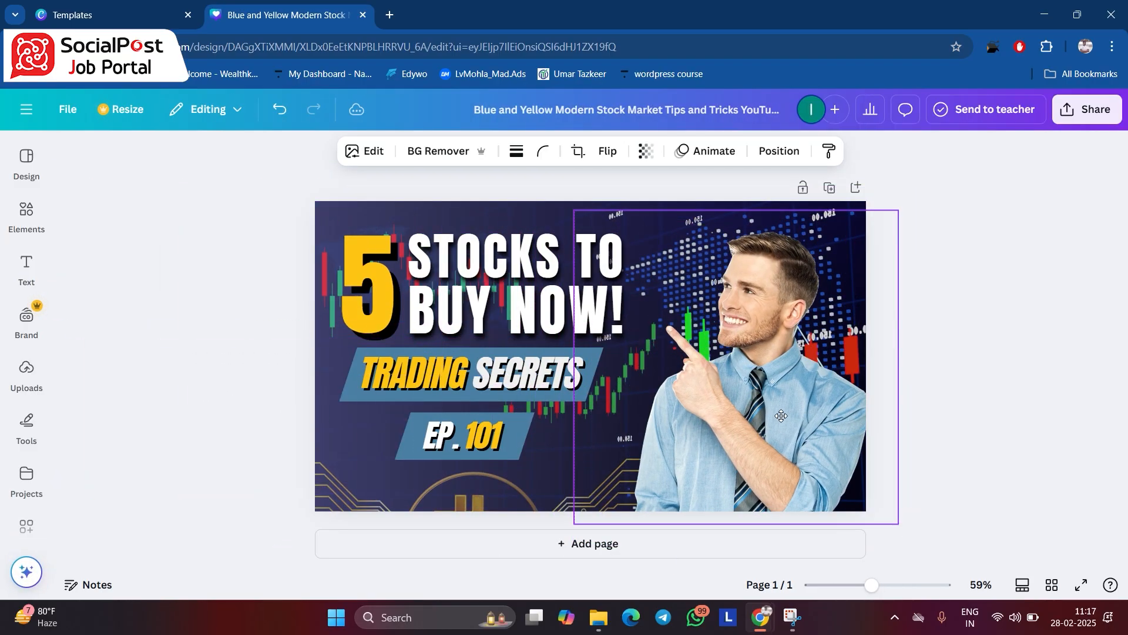
{"action": "left_click", "coordinate": [434, 259]}
{"action": "left_click", "coordinate": [371, 292]}
{"action": "left_click", "coordinate": [487, 381]}
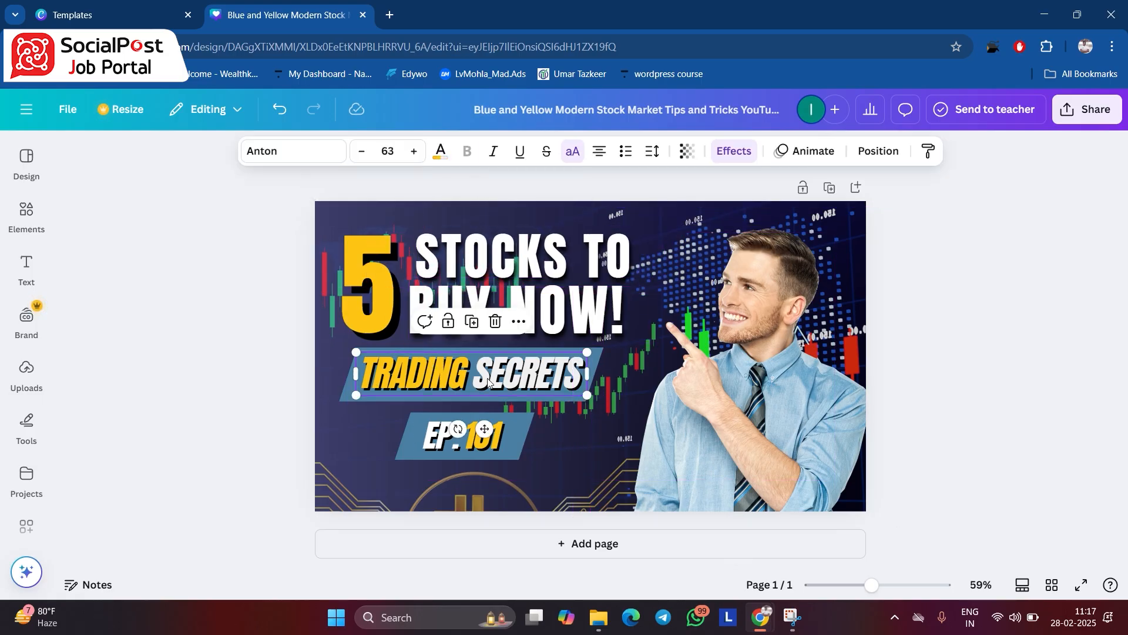
{"action": "left_click", "coordinate": [487, 438]}
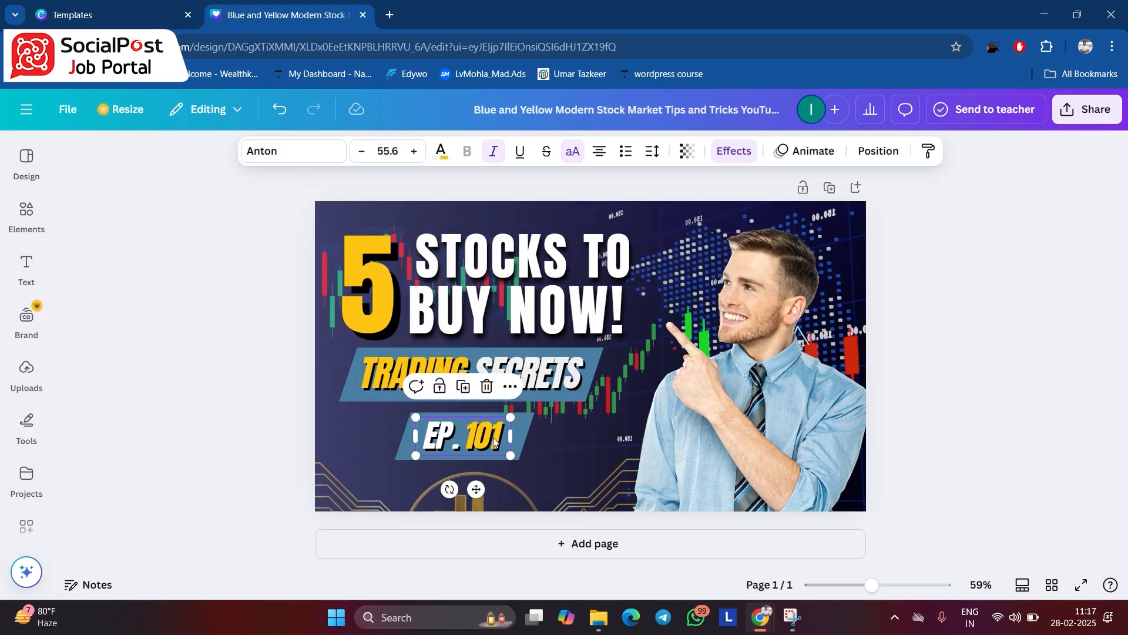
{"action": "left_click", "coordinate": [567, 484]}
{"action": "left_click", "coordinate": [473, 470]}
{"action": "left_click_drag", "start_coordinate": [472, 470], "coordinate": [453, 488]}
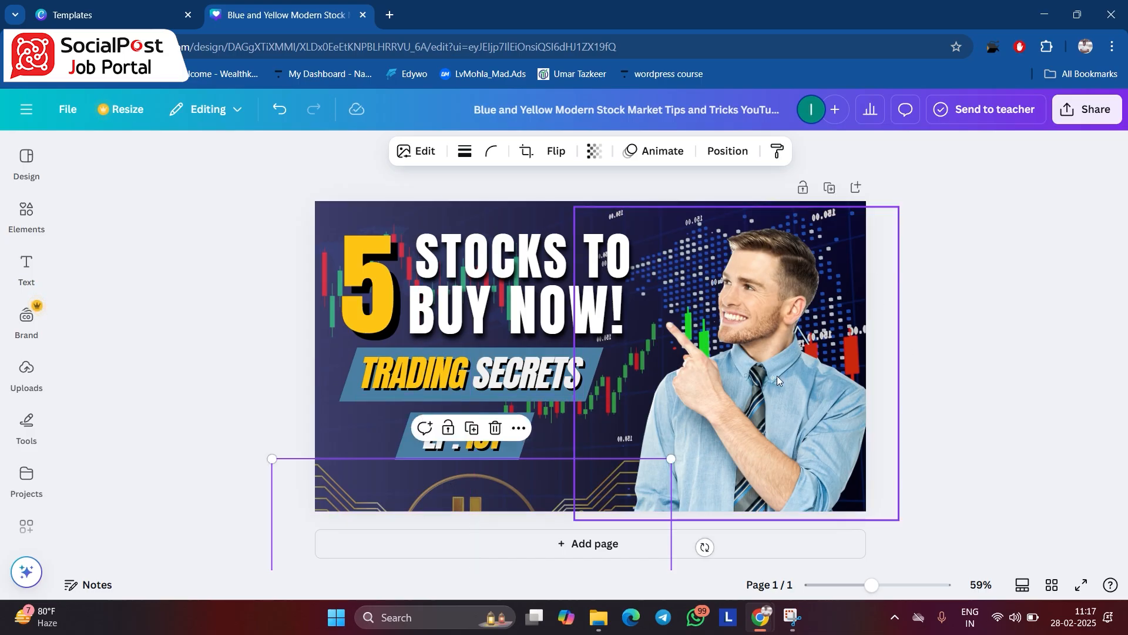
- Delete the template's photo of the pointing man and upload the white-shirt green-screen portrait from the photos folder
{"action": "left_click", "coordinate": [758, 344]}
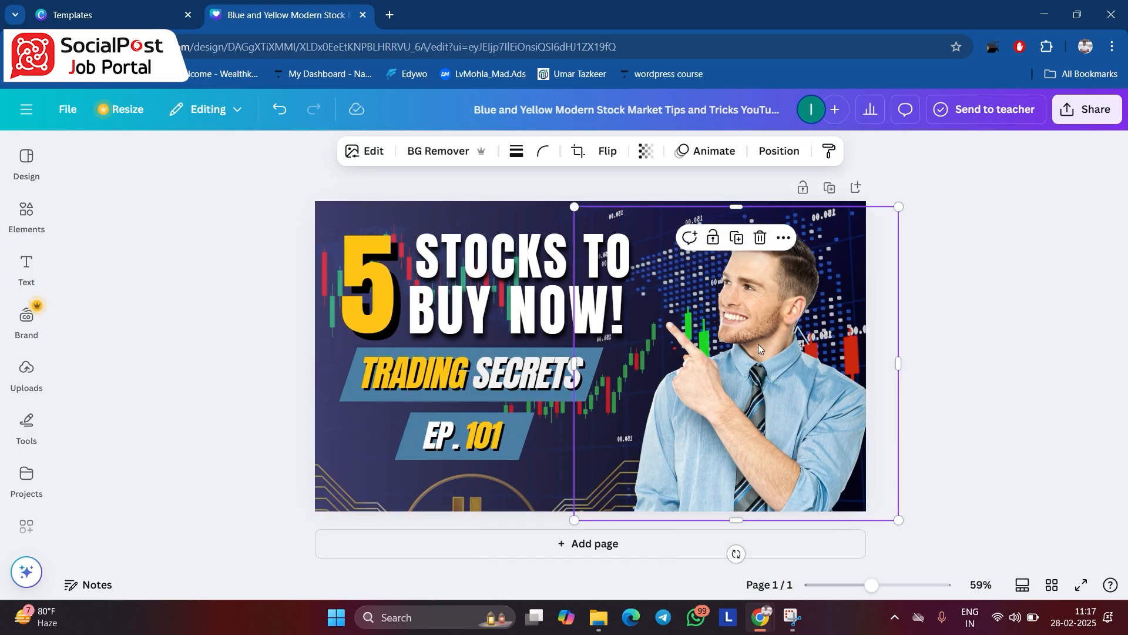
{"action": "left_click", "coordinate": [760, 238]}
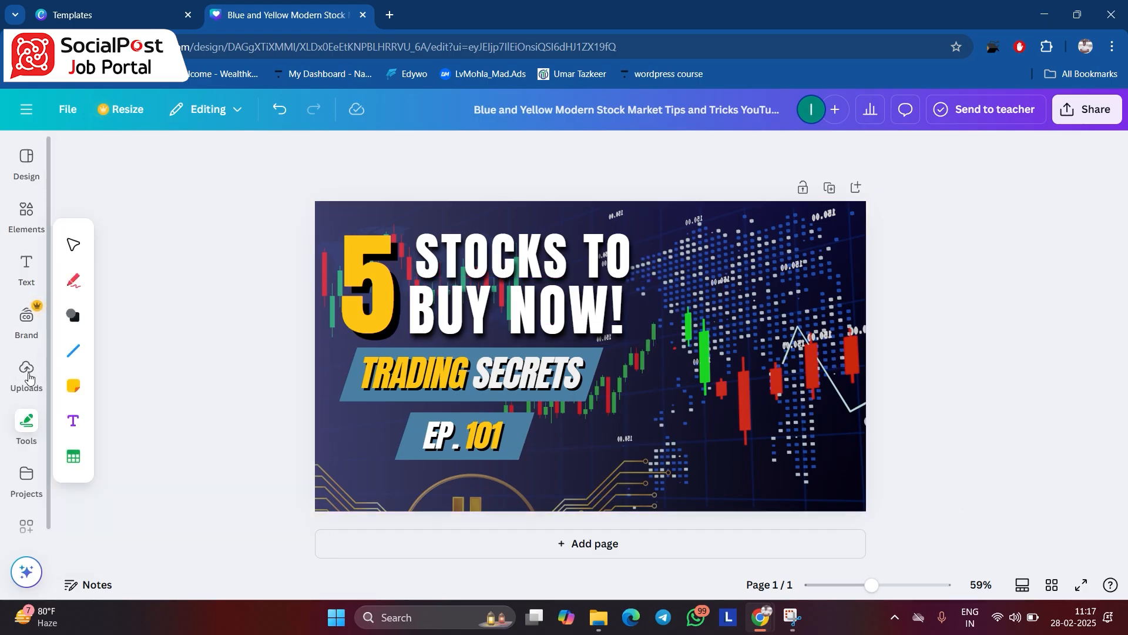
{"action": "left_click", "coordinate": [26, 371]}
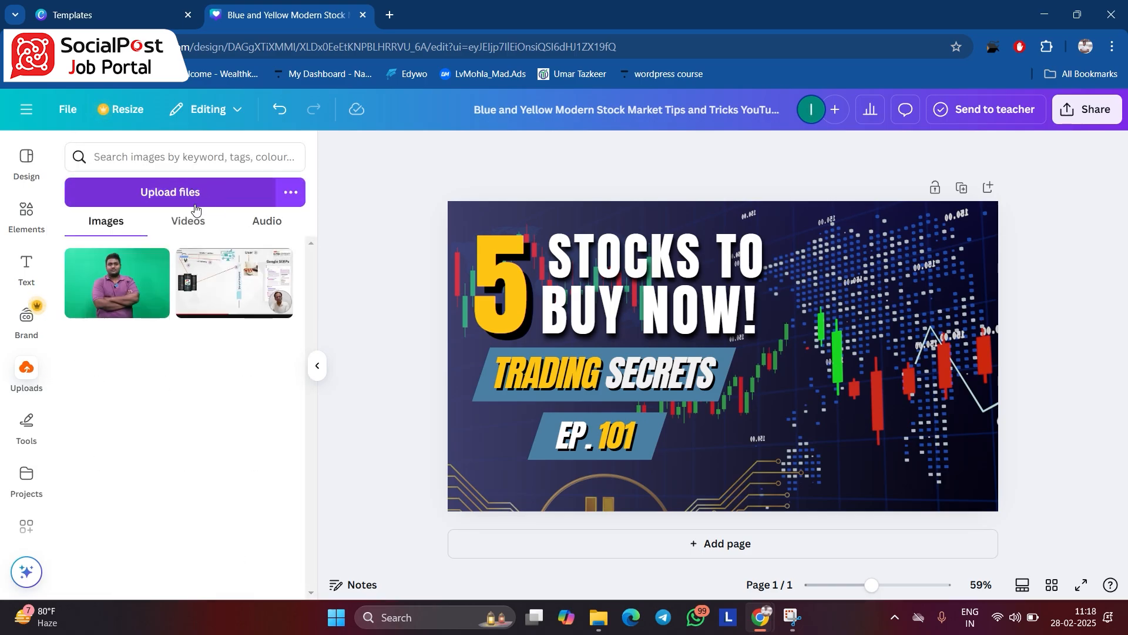
{"action": "left_click", "coordinate": [209, 193]}
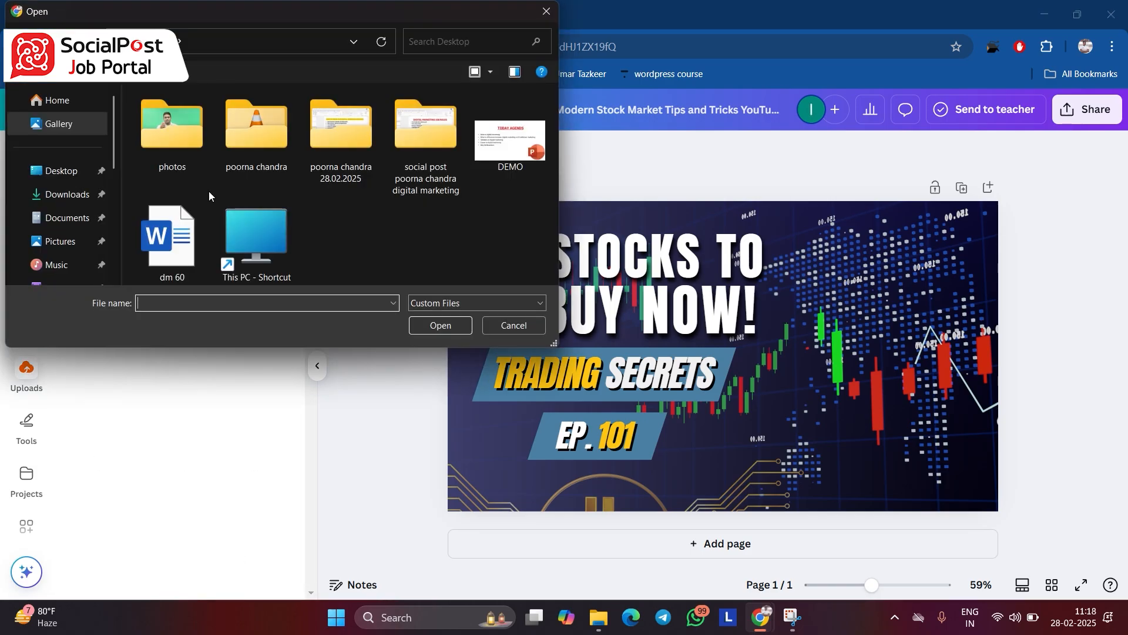
{"action": "left_click", "coordinate": [170, 148]}
{"action": "double_click", "coordinate": [170, 148]}
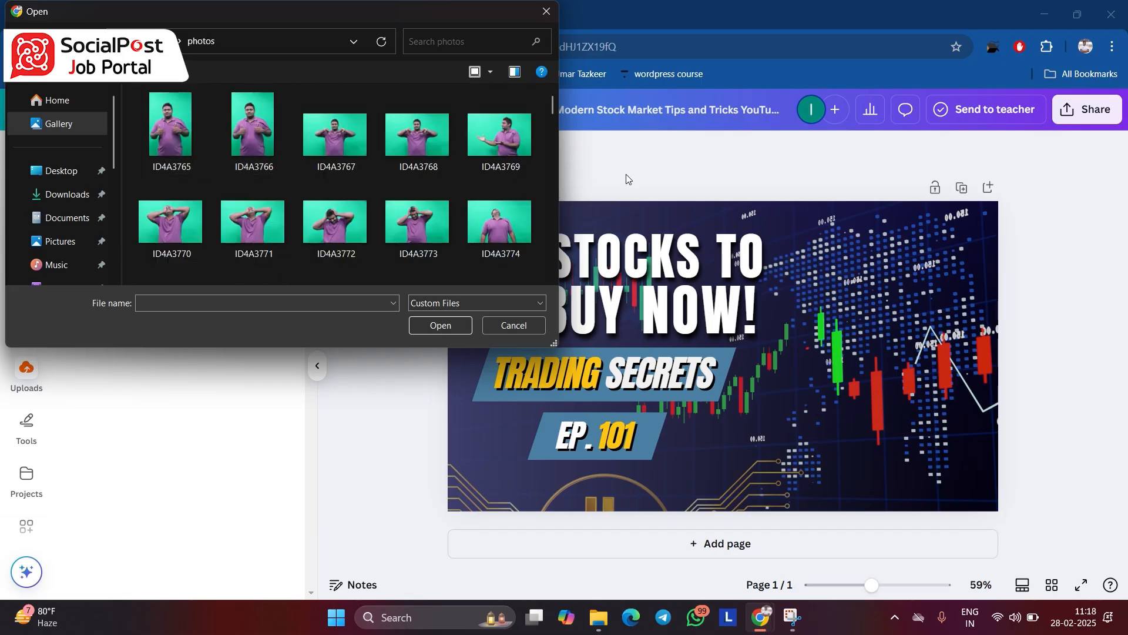
{"action": "left_click_drag", "start_coordinate": [556, 104], "coordinate": [553, 249]}
{"action": "double_click", "coordinate": [329, 227]}
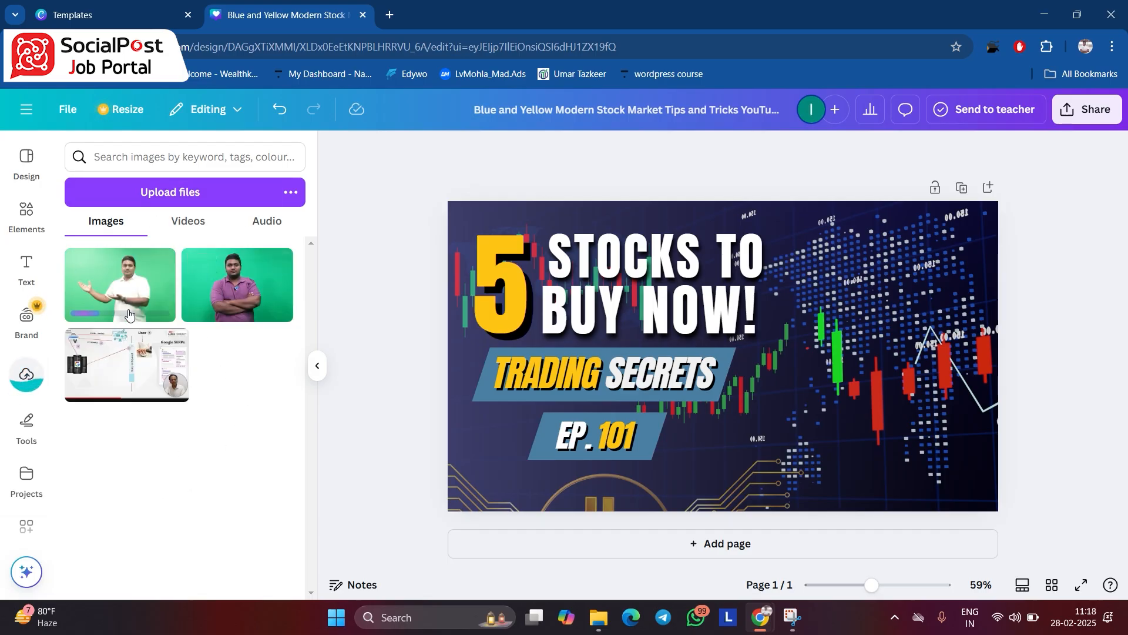
- Add the uploaded white-shirt portrait to the thumbnail's lower right and enlarge it past the design's right edge
{"action": "mouse_move", "coordinate": [265, 270]}
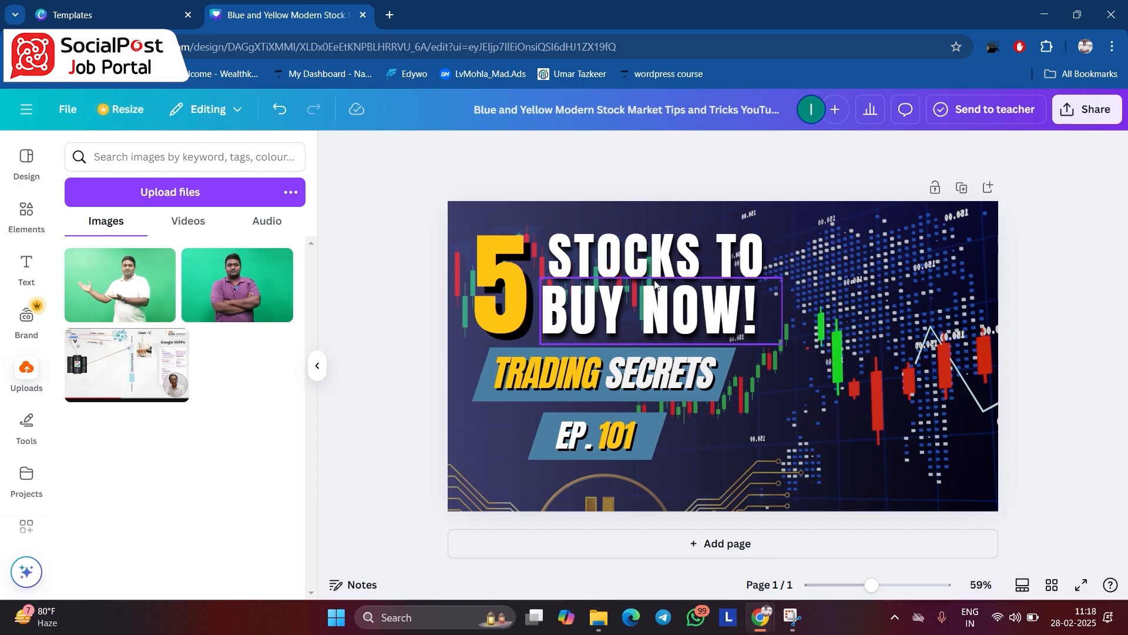
{"action": "left_click", "coordinate": [112, 289]}
{"action": "left_click_drag", "start_coordinate": [819, 392], "coordinate": [929, 432]}
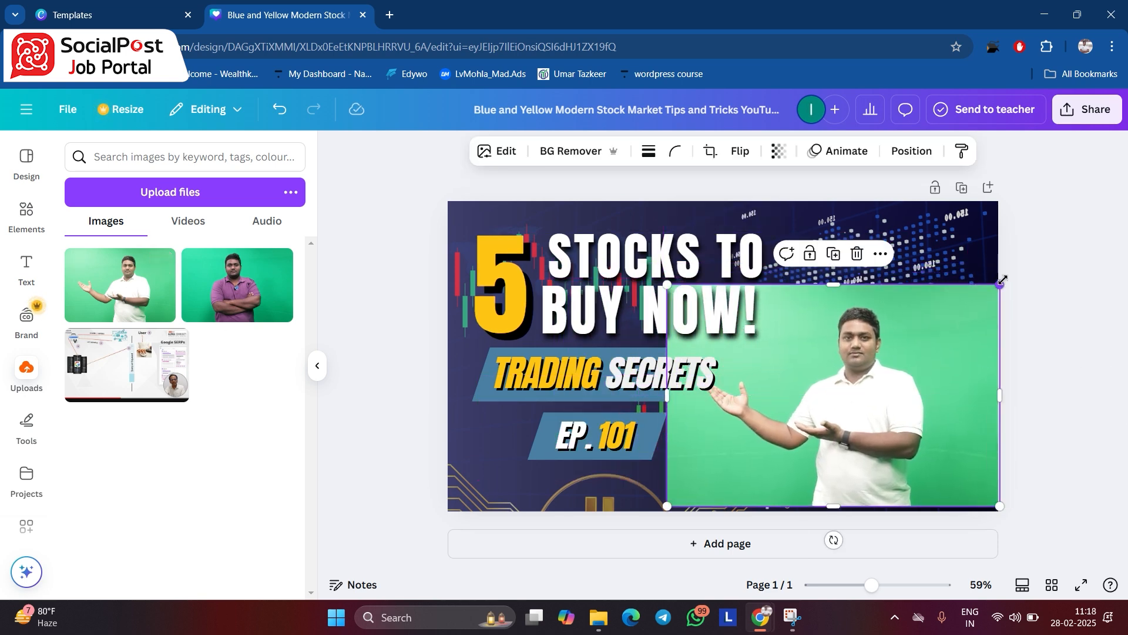
{"action": "left_click_drag", "start_coordinate": [1002, 280], "coordinate": [1079, 233]}
{"action": "left_click_drag", "start_coordinate": [933, 375], "coordinate": [961, 408]}
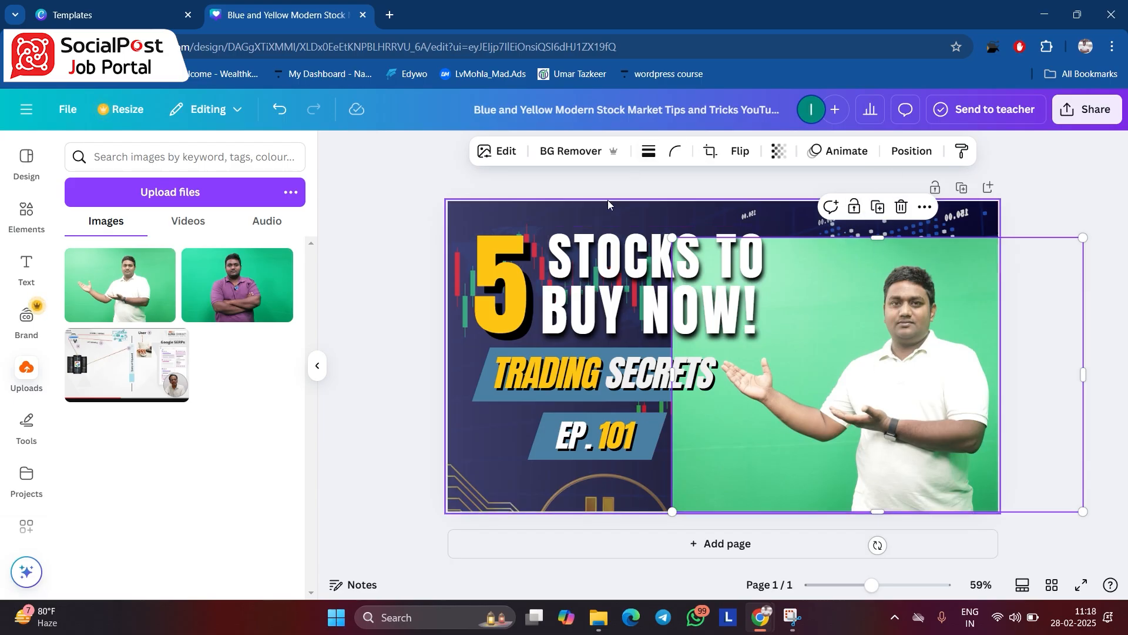
- Remove the green background from the portrait and enlarge the cut-out man to nearly the full thumbnail height at the right
{"action": "left_click", "coordinate": [585, 153]}
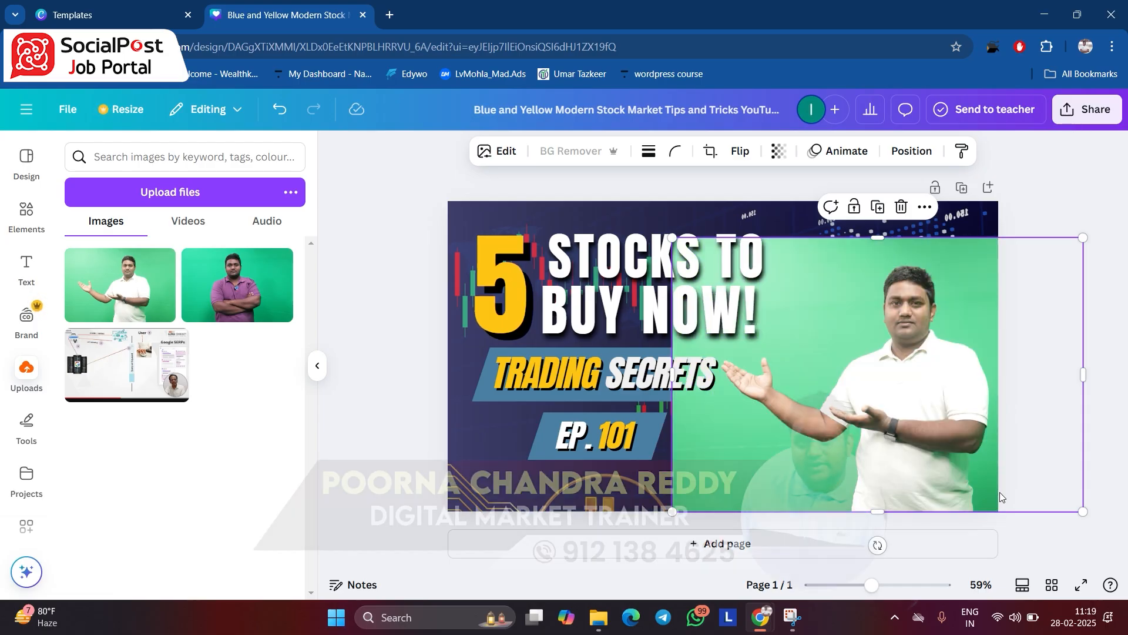
{"action": "left_click_drag", "start_coordinate": [845, 438], "coordinate": [870, 424]}
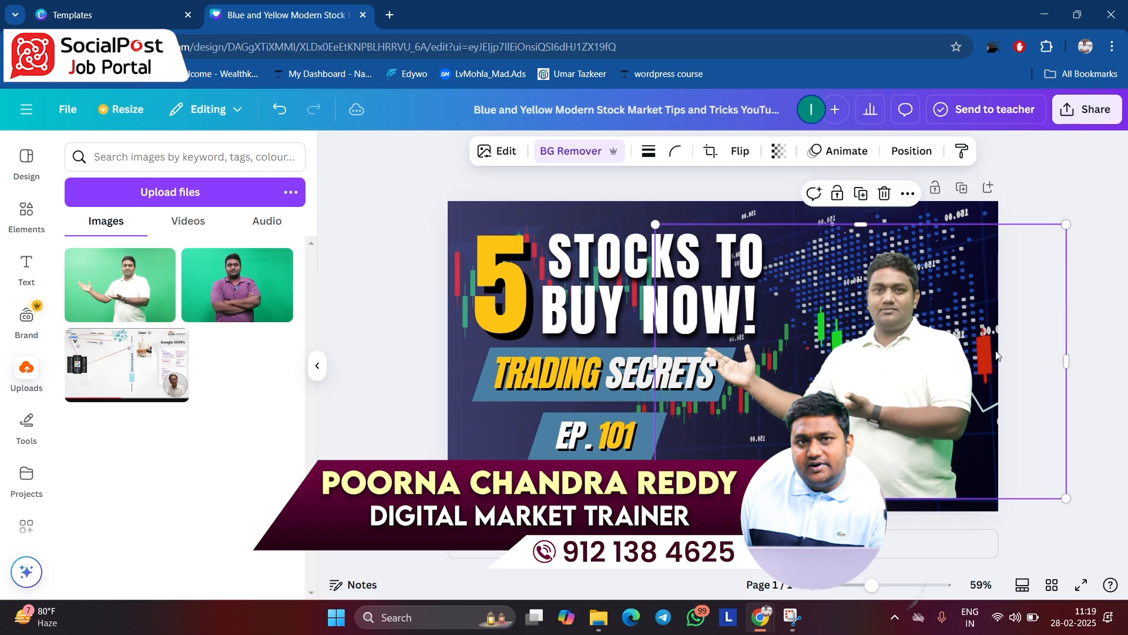
{"action": "left_click_drag", "start_coordinate": [1068, 227], "coordinate": [1125, 176]}
{"action": "left_click_drag", "start_coordinate": [902, 363], "coordinate": [930, 394]}
{"action": "mouse_move", "coordinate": [638, 505]}
{"action": "left_mouse_down"}
{"action": "mouse_move", "coordinate": [694, 467]}
{"action": "mouse_move", "coordinate": [639, 504]}
{"action": "left_mouse_up"}
{"action": "left_click_drag", "start_coordinate": [852, 392], "coordinate": [866, 385]}
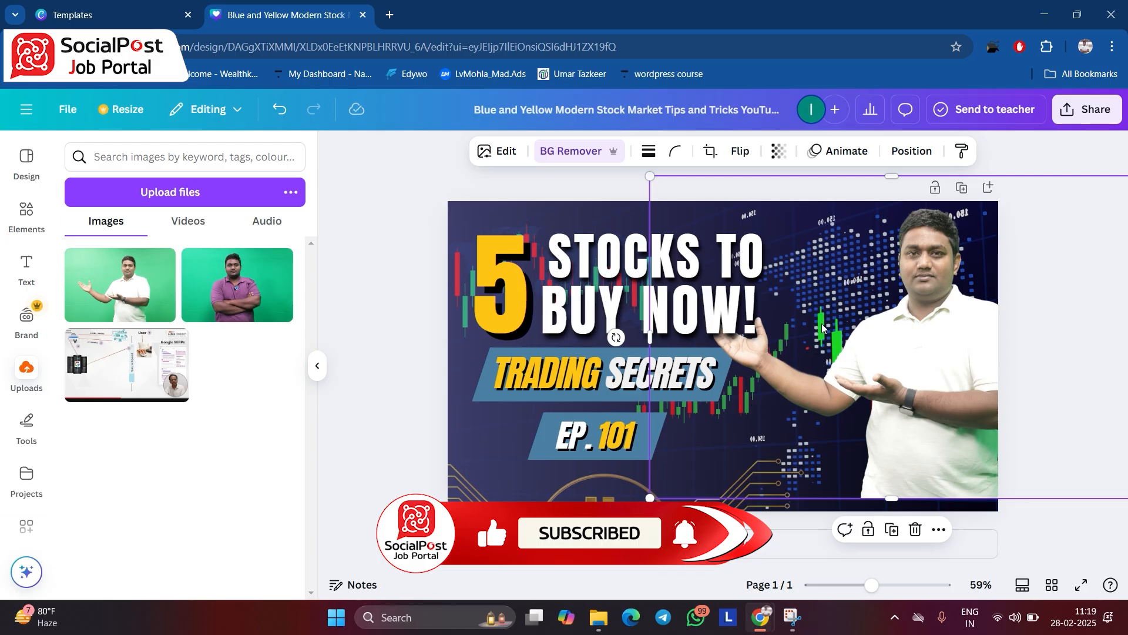
- Shift the cut-out man right, clear of the headings, and change the second heading line to "INVEST NOW!"
{"action": "left_click_drag", "start_coordinate": [796, 363], "coordinate": [902, 356]}
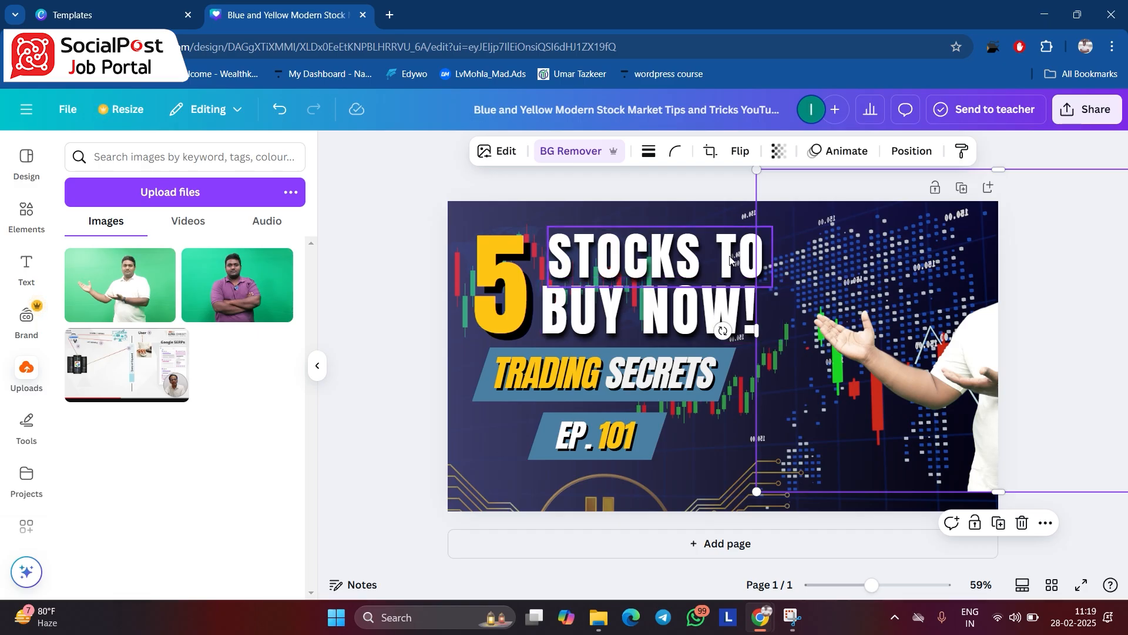
{"action": "left_click", "coordinate": [701, 263]}
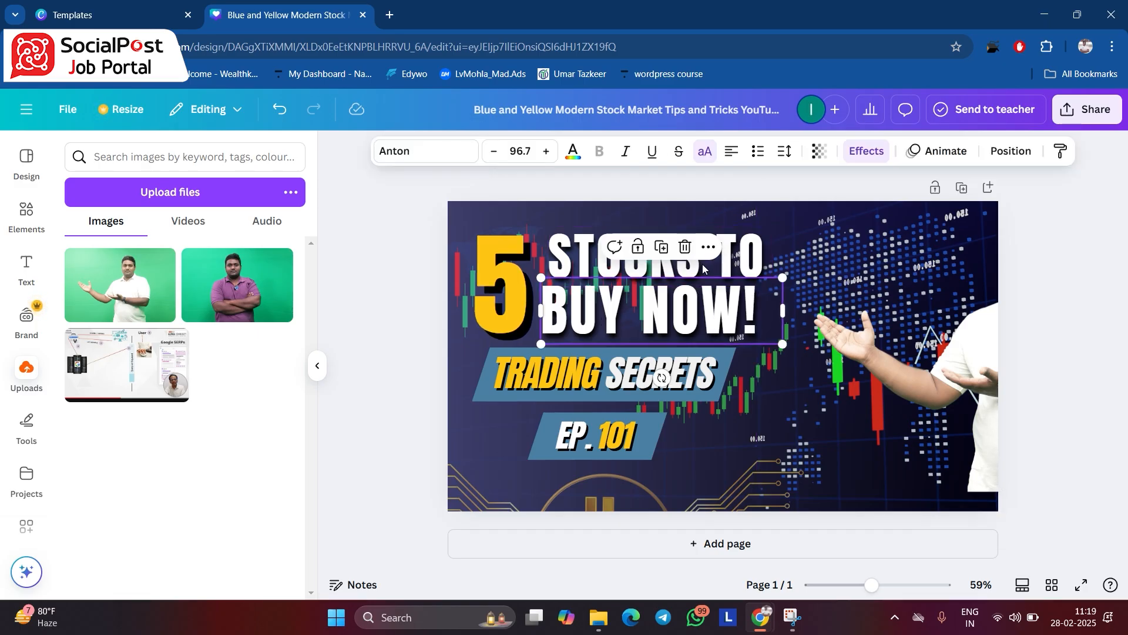
{"action": "double_click", "coordinate": [750, 262]}
{"action": "left_click", "coordinate": [639, 321]}
{"action": "left_click", "coordinate": [639, 322]}
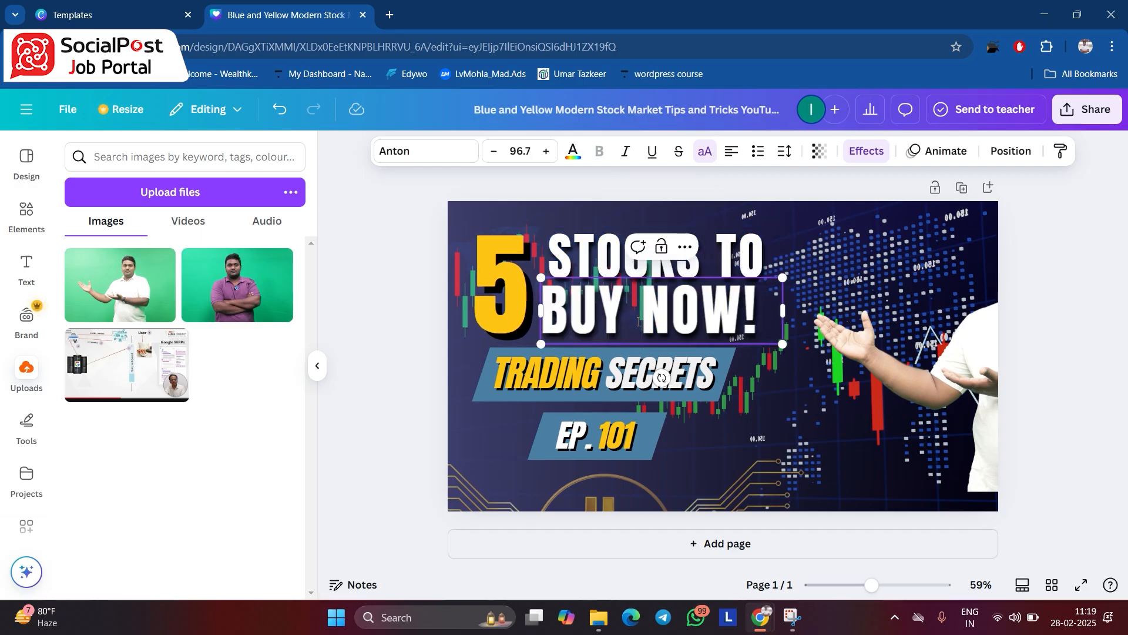
{"action": "key", "text": "BackSpace"}
{"action": "key", "text": "BackSpace"}
{"action": "key", "text": "BackSpace"}
{"action": "key", "text": "BackSpace"}
{"action": "type", "text": "INVEST"}
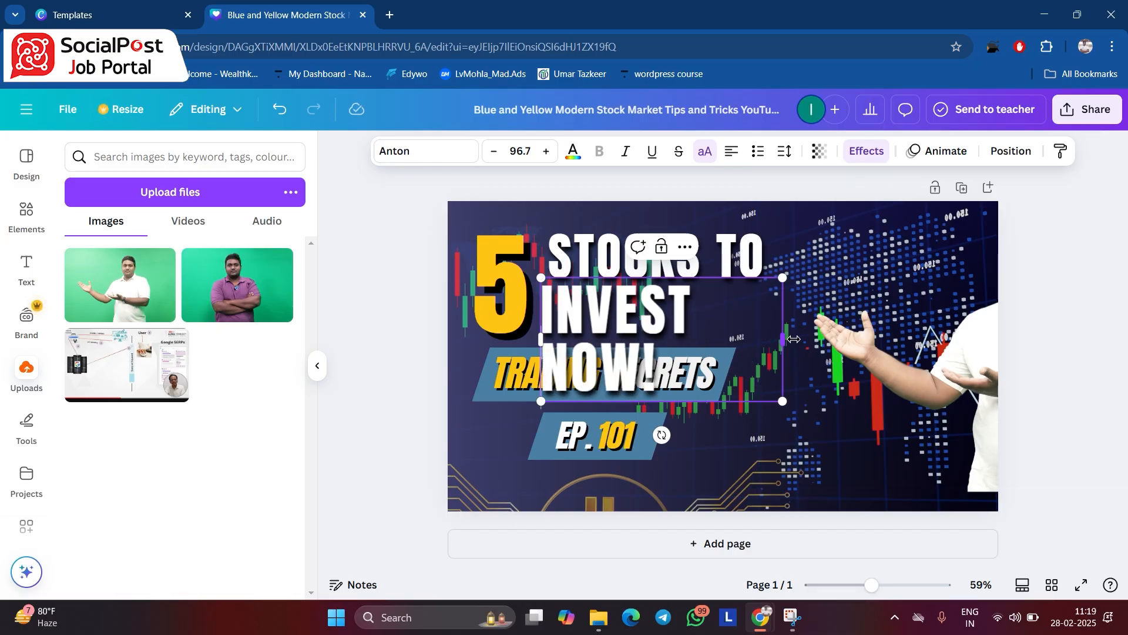
- Widen the "INVEST NOW!" text box so the line fits in one row and set its font to Canva Sans
{"action": "left_click_drag", "start_coordinate": [794, 339], "coordinate": [884, 339]}
{"action": "left_click_drag", "start_coordinate": [816, 330], "coordinate": [543, 312]}
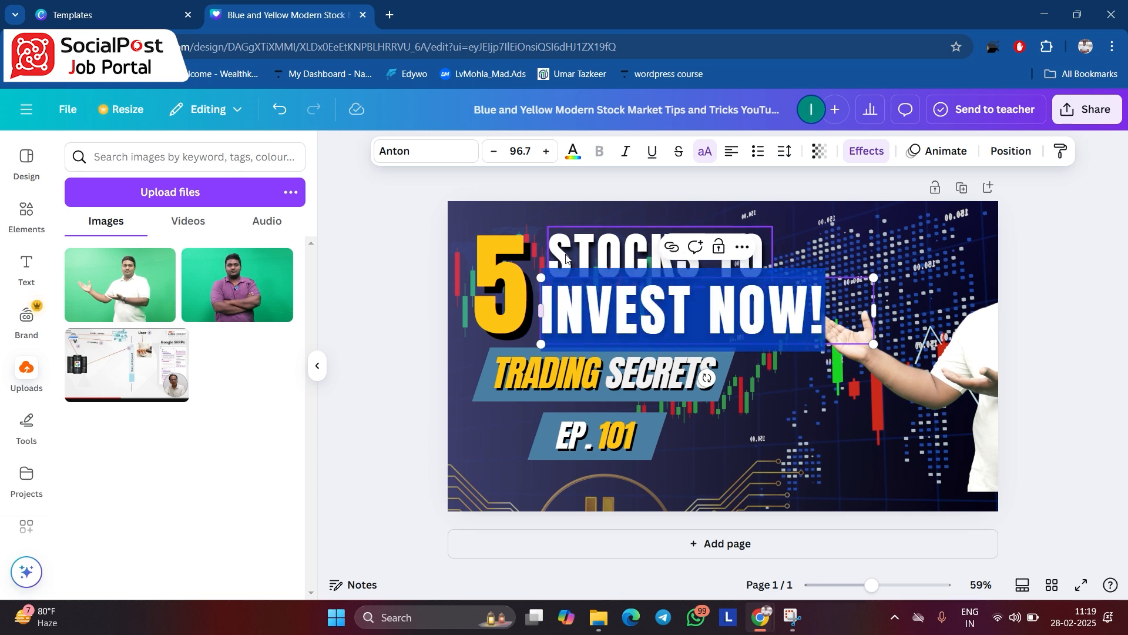
{"action": "left_click", "coordinate": [410, 154]}
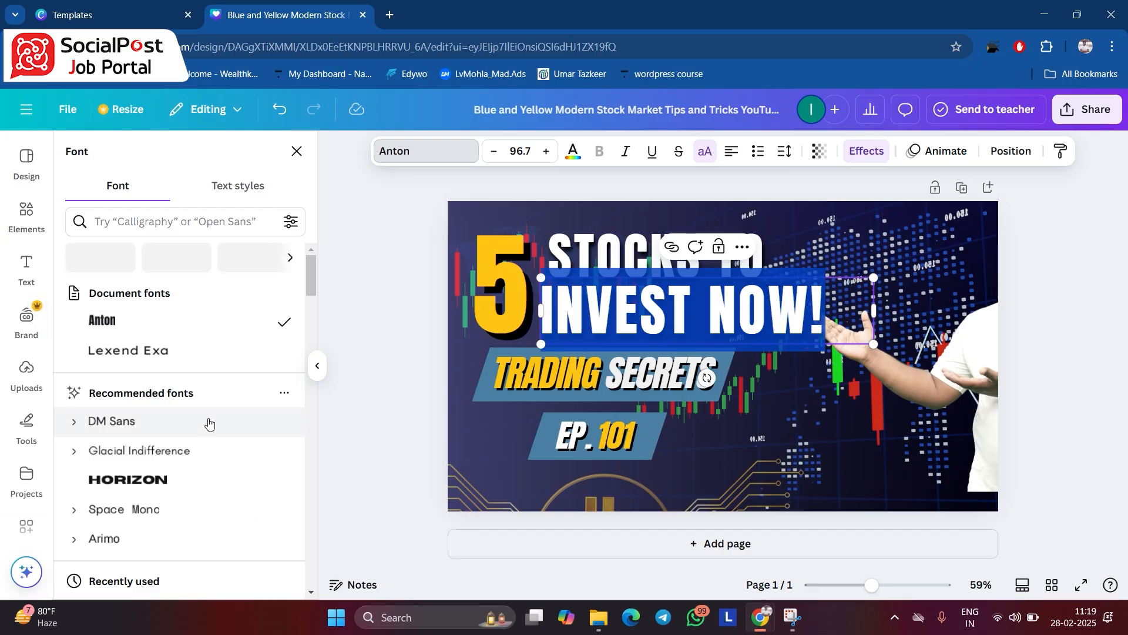
{"action": "left_click_drag", "start_coordinate": [313, 281], "coordinate": [308, 305]}
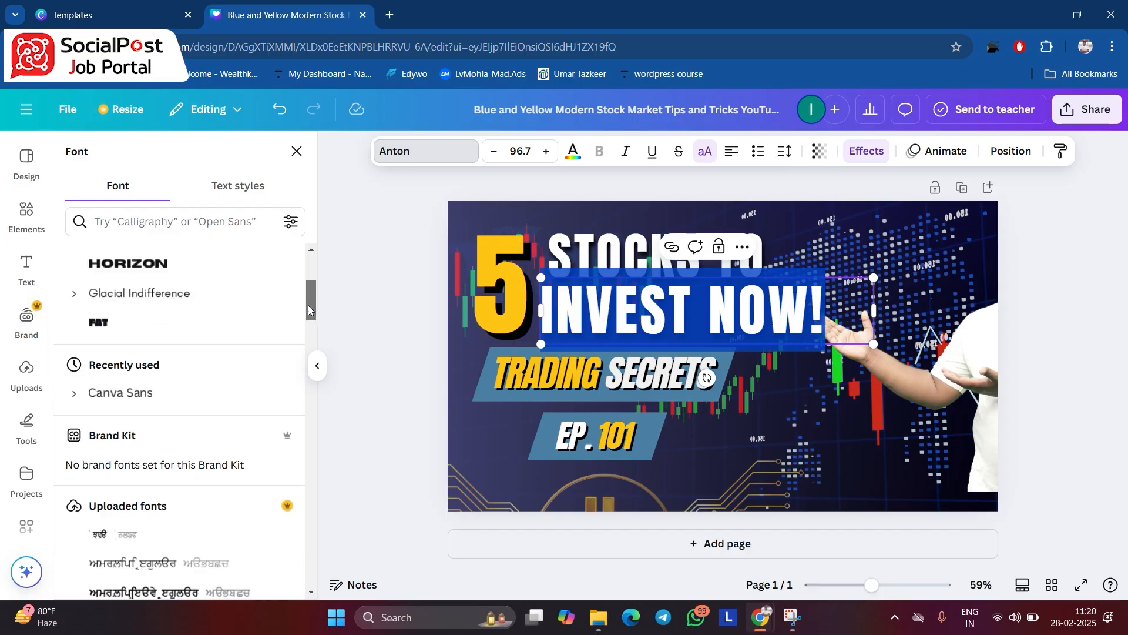
{"action": "left_click", "coordinate": [169, 392]}
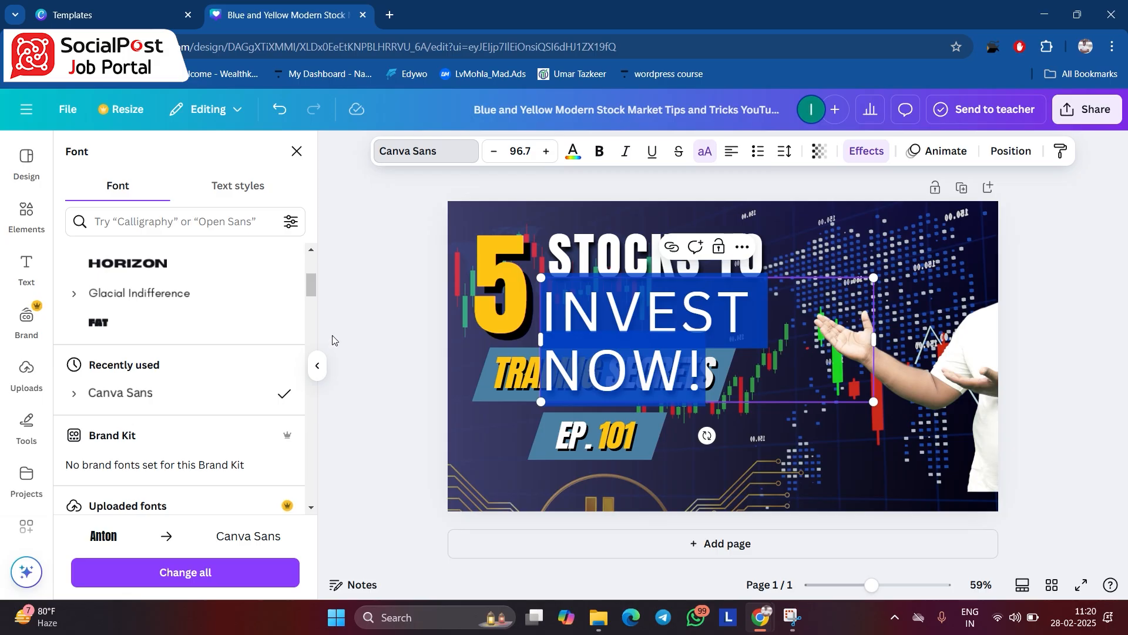
- Shrink the "INVEST NOW!" text to size 53.5 so it sits on one line under "STOCKS TO"
{"action": "left_click", "coordinate": [888, 339]}
{"action": "left_click", "coordinate": [691, 326]}
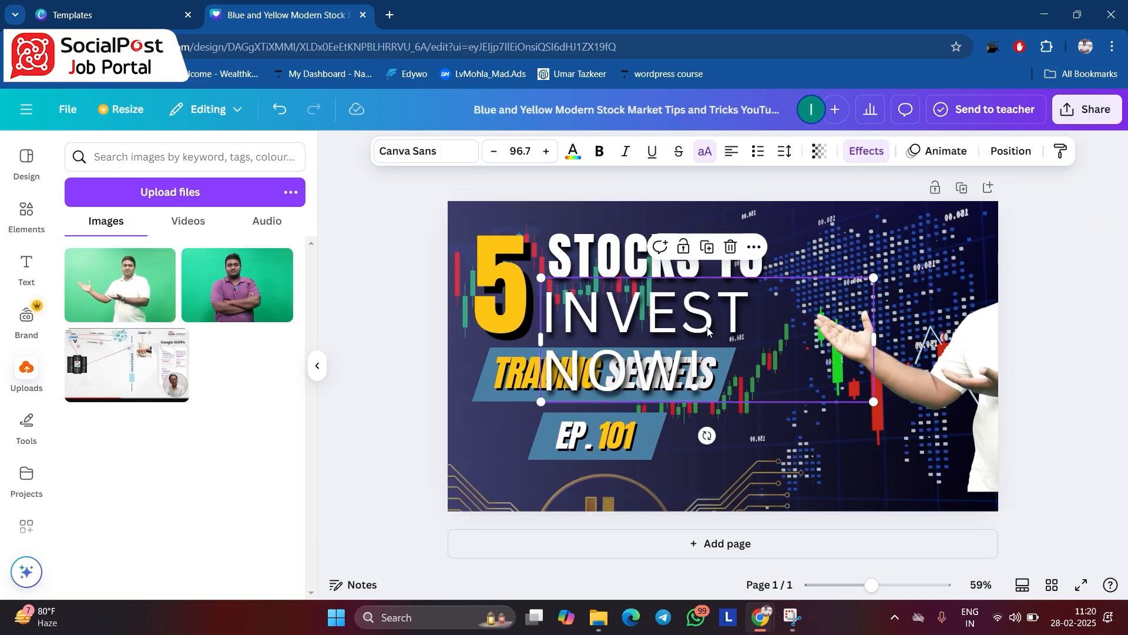
{"action": "left_click_drag", "start_coordinate": [875, 339], "coordinate": [763, 314]}
- Try a light red text colour on the "INVEST NOW!" heading line
{"action": "double_click", "coordinate": [660, 304]}
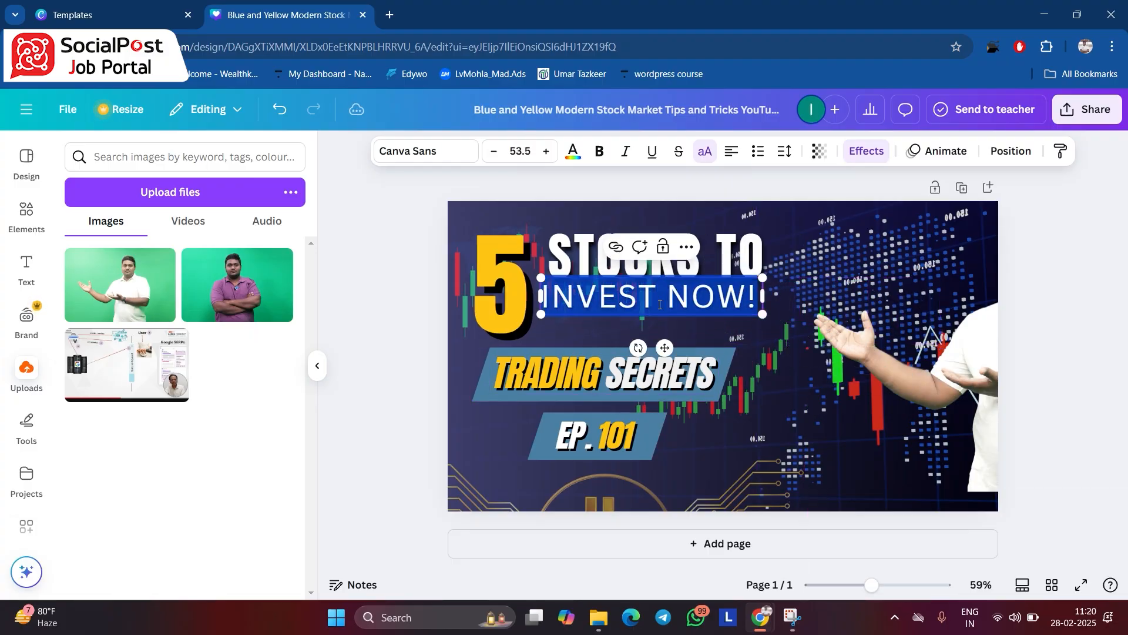
{"action": "left_click", "coordinate": [575, 163]}
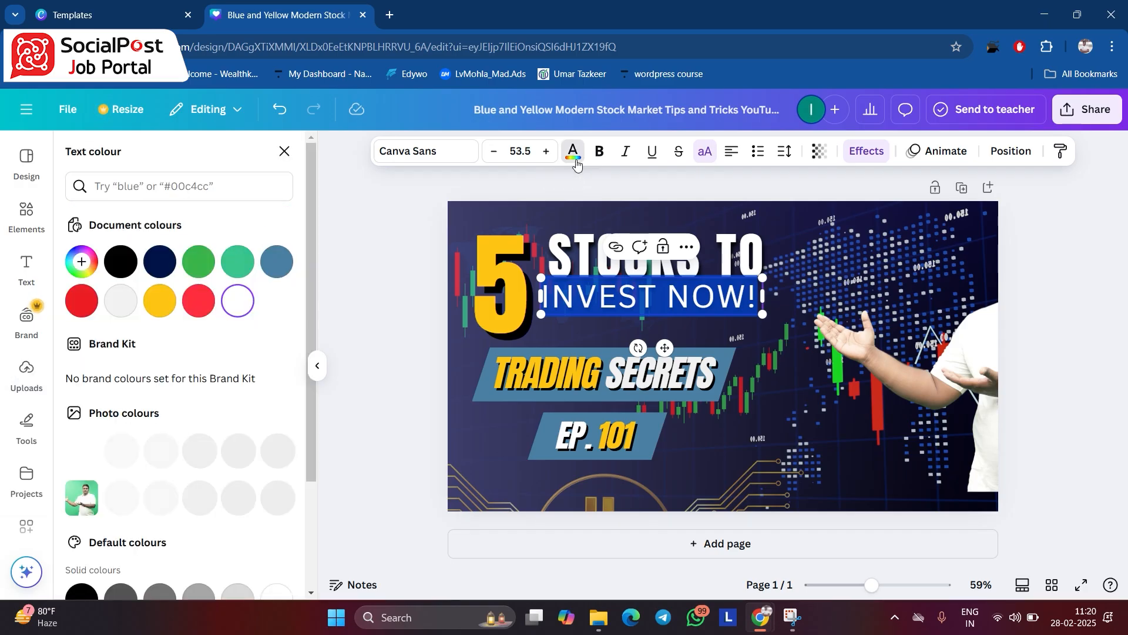
{"action": "left_click", "coordinate": [199, 300]}
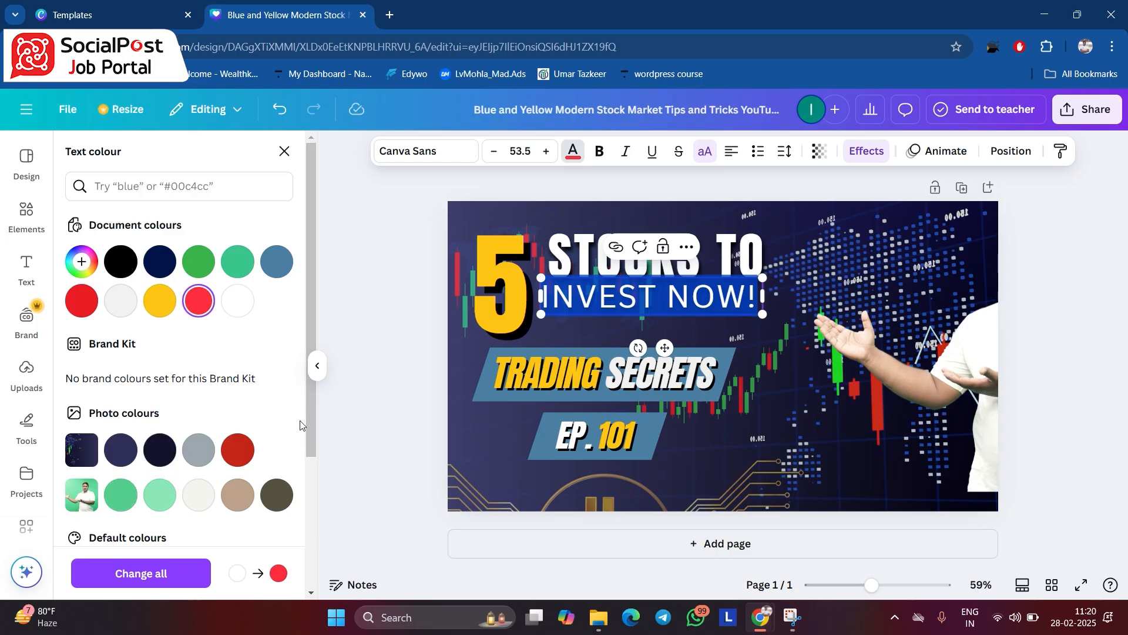
{"action": "scroll", "coordinate": [304, 474], "scroll_direction": "down", "scroll_amount": 3}
{"action": "left_click", "coordinate": [732, 434]}
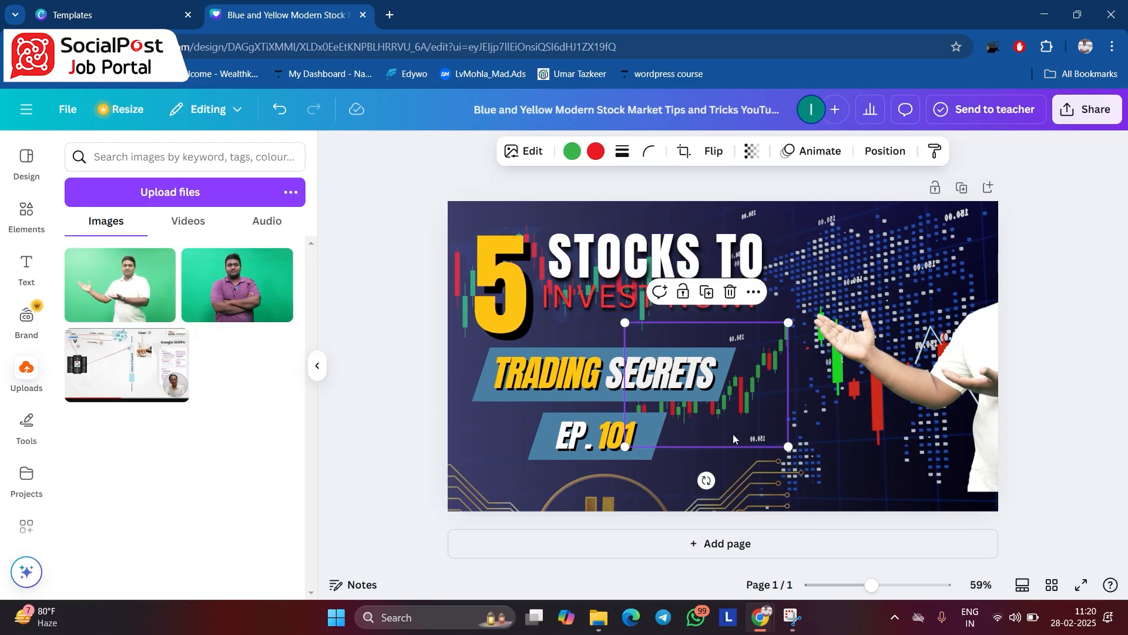
{"action": "left_click", "coordinate": [830, 382]}
- Try the dark navy document colour on the "INVEST NOW!" heading line
{"action": "left_click", "coordinate": [694, 305]}
{"action": "left_click", "coordinate": [695, 304]}
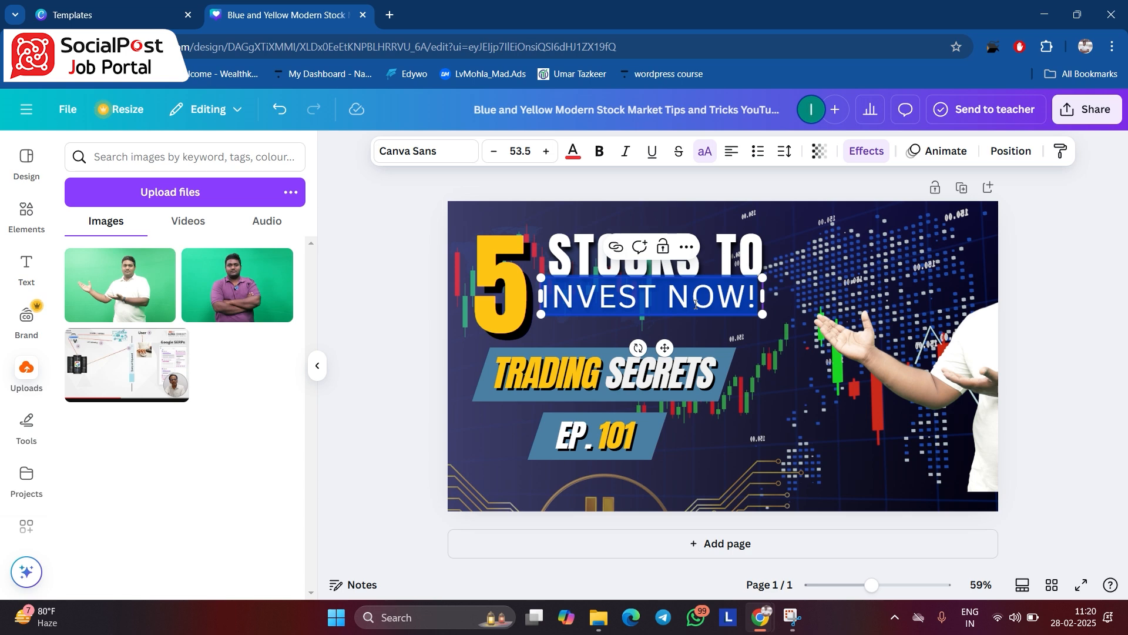
{"action": "left_click", "coordinate": [573, 151]}
{"action": "left_click", "coordinate": [158, 259]}
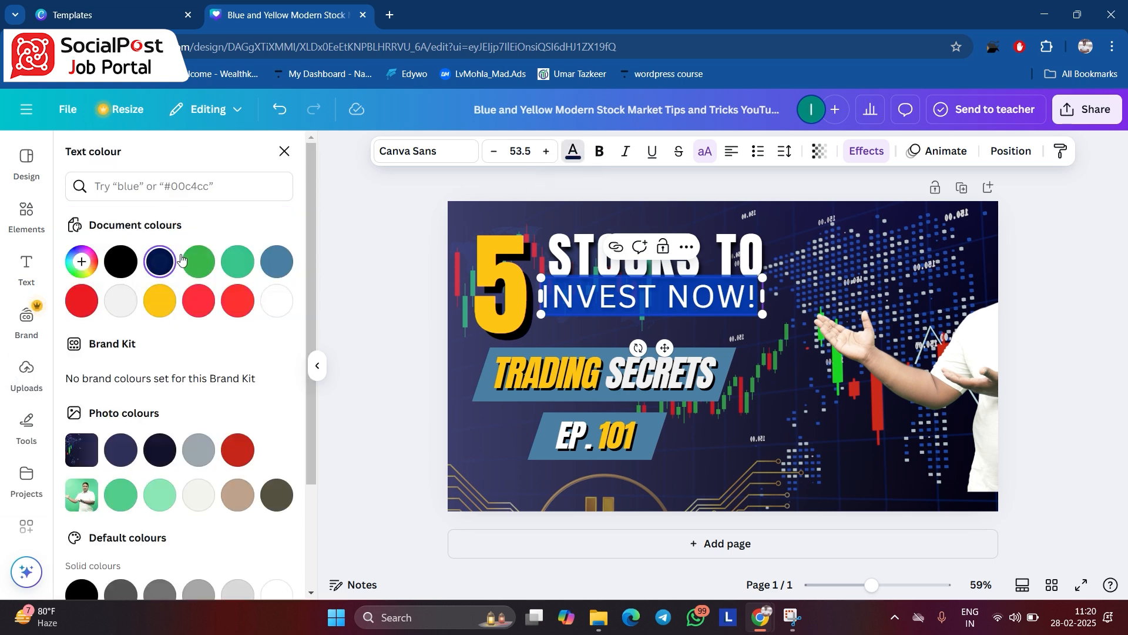
{"action": "left_click", "coordinate": [759, 402]}
- Make the "INVEST NOW!" heading line bold and colour it white
{"action": "left_click", "coordinate": [703, 292]}
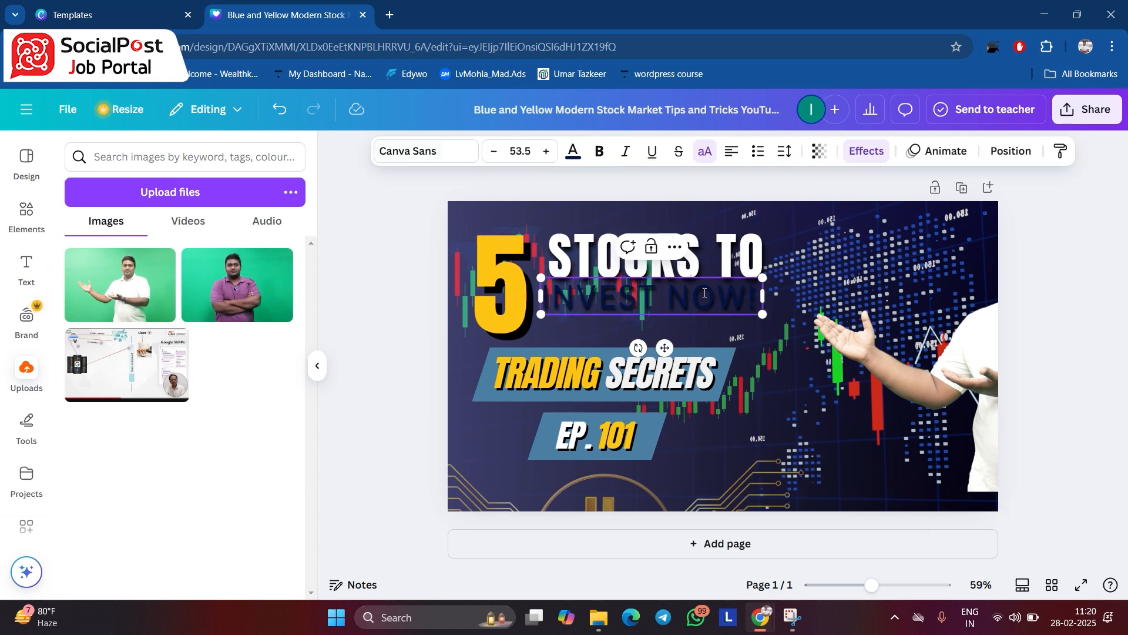
{"action": "left_click", "coordinate": [703, 292]}
{"action": "left_click", "coordinate": [599, 151]}
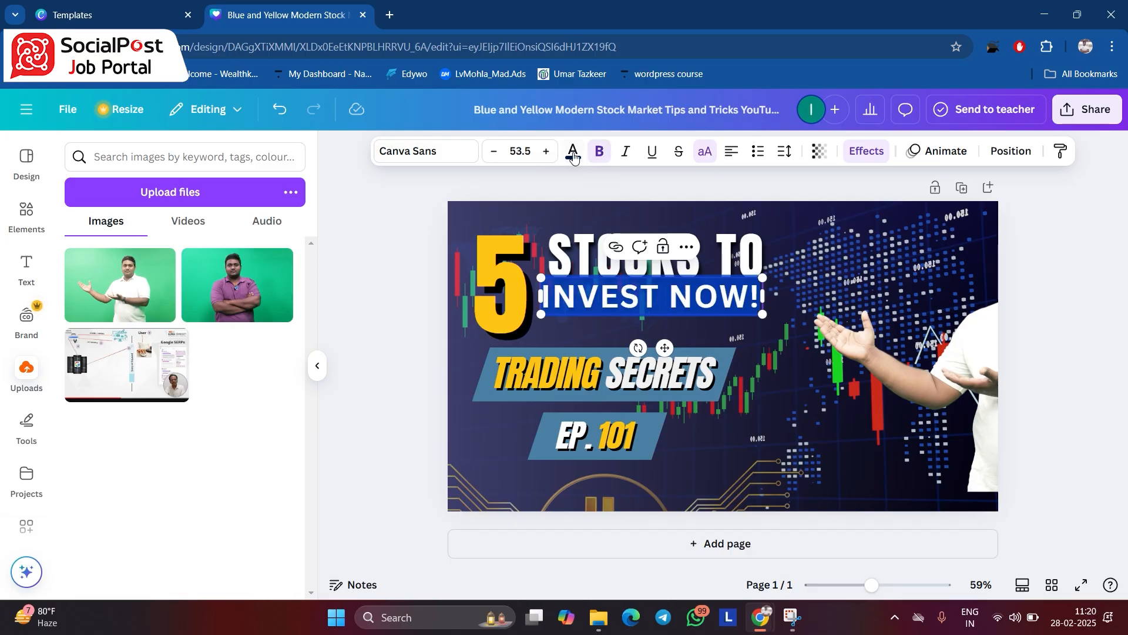
{"action": "left_click", "coordinate": [573, 151]}
{"action": "left_click", "coordinate": [245, 300]}
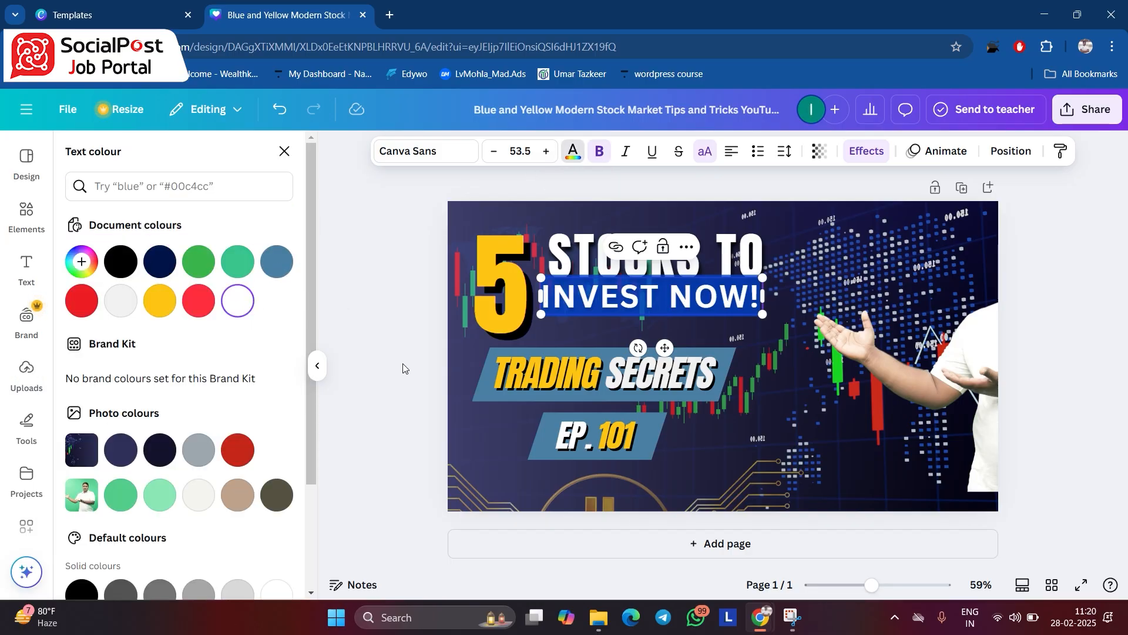
{"action": "left_click", "coordinate": [403, 387]}
- Raise the Bitcoin circuit graphic, shrink it and place it in the thumbnail's lower-left corner
{"action": "left_click", "coordinate": [841, 467]}
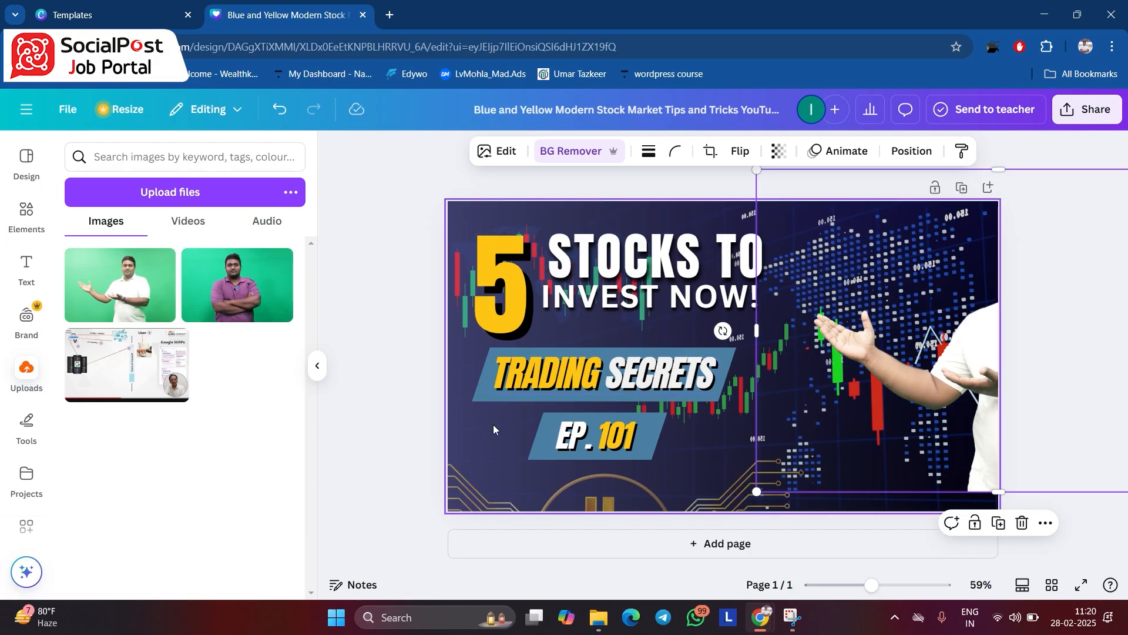
{"action": "left_click_drag", "start_coordinate": [644, 533], "coordinate": [650, 463]}
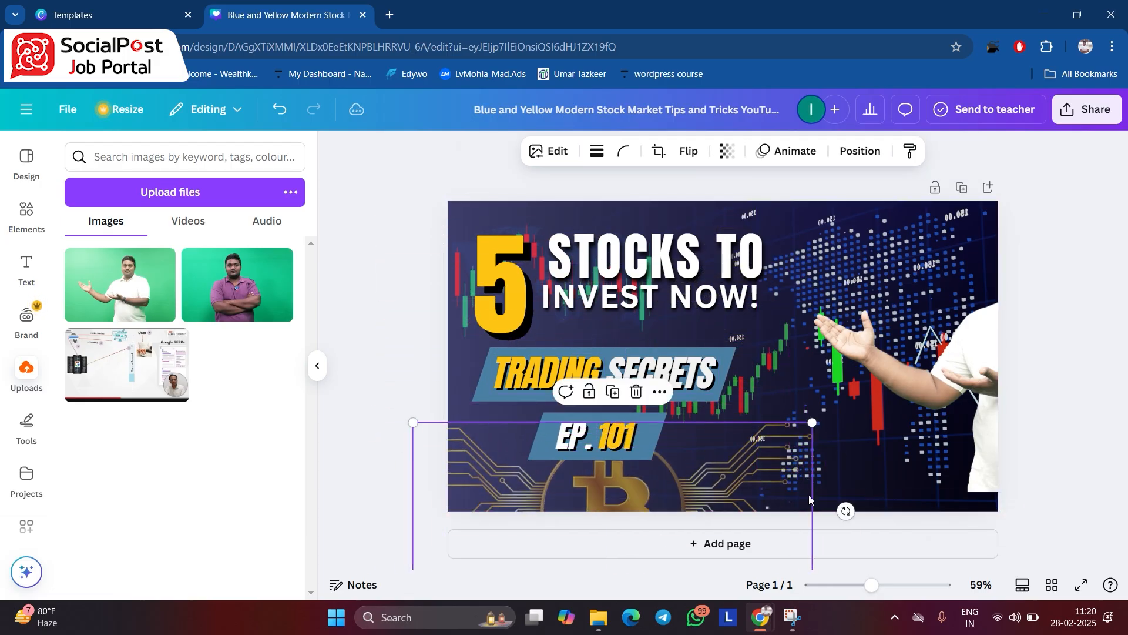
{"action": "left_click_drag", "start_coordinate": [676, 501], "coordinate": [712, 402]}
{"action": "left_click_drag", "start_coordinate": [451, 499], "coordinate": [651, 408]}
{"action": "left_click_drag", "start_coordinate": [758, 366], "coordinate": [550, 468]}
- Move the yellow "5" down over the "TRADING SECRETS" banner and shift both heading lines left and slightly down
{"action": "left_click_drag", "start_coordinate": [477, 283], "coordinate": [417, 265]}
{"action": "left_click", "coordinate": [495, 358]}
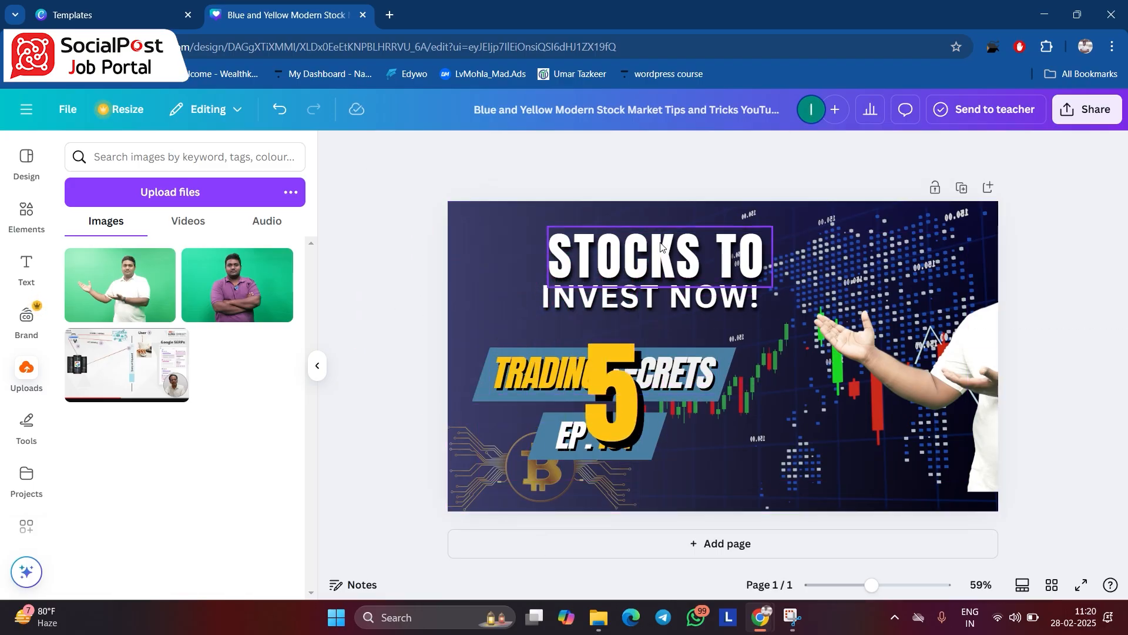
{"action": "left_click_drag", "start_coordinate": [507, 249], "coordinate": [636, 316]}
{"action": "left_click_drag", "start_coordinate": [649, 268], "coordinate": [619, 288]}
- Enlarge the Bitcoin graphic at the thumbnail's lower edge and move the cut-out man left until he is fully inside the design
{"action": "left_click_drag", "start_coordinate": [523, 490], "coordinate": [397, 569]}
{"action": "left_click_drag", "start_coordinate": [632, 498], "coordinate": [653, 486]}
{"action": "left_click_drag", "start_coordinate": [908, 267], "coordinate": [855, 305]}
{"action": "left_click_drag", "start_coordinate": [920, 435], "coordinate": [840, 402]}
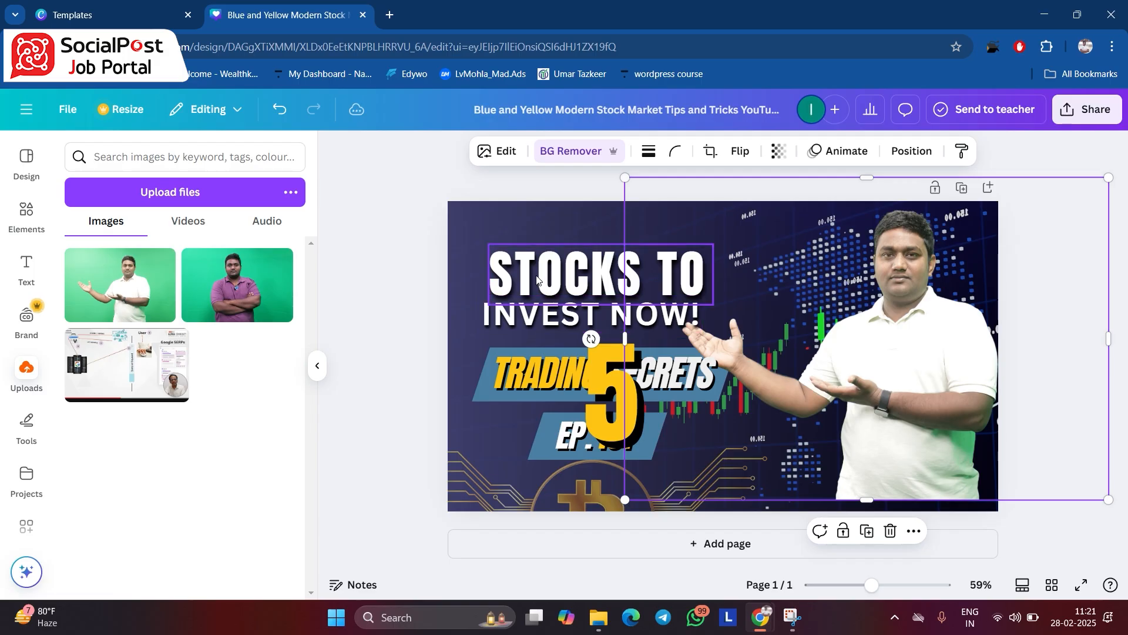
- Shift both heading lines further left above the banner and move the yellow "5" between the headings and the man
{"action": "left_click_drag", "start_coordinate": [565, 325], "coordinate": [543, 331]}
{"action": "left_click_drag", "start_coordinate": [627, 389], "coordinate": [764, 278]}
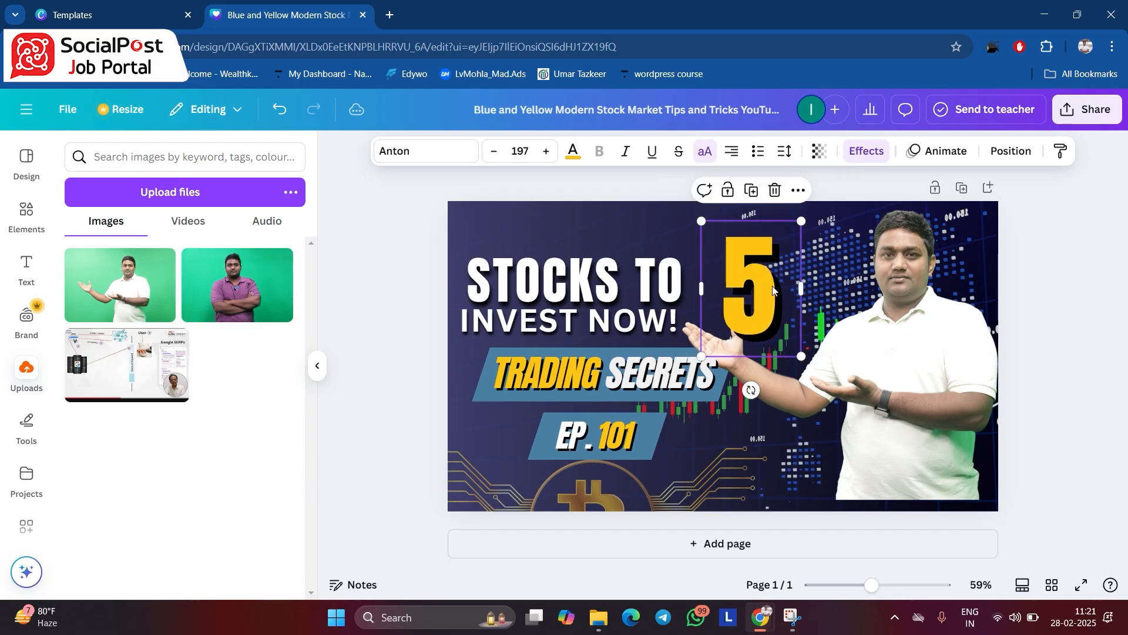
- Change the yellow "5" to "EP53" and reduce it to size 51.6 on a single line
{"action": "double_click", "coordinate": [773, 286]}
{"action": "left_click", "coordinate": [755, 292]}
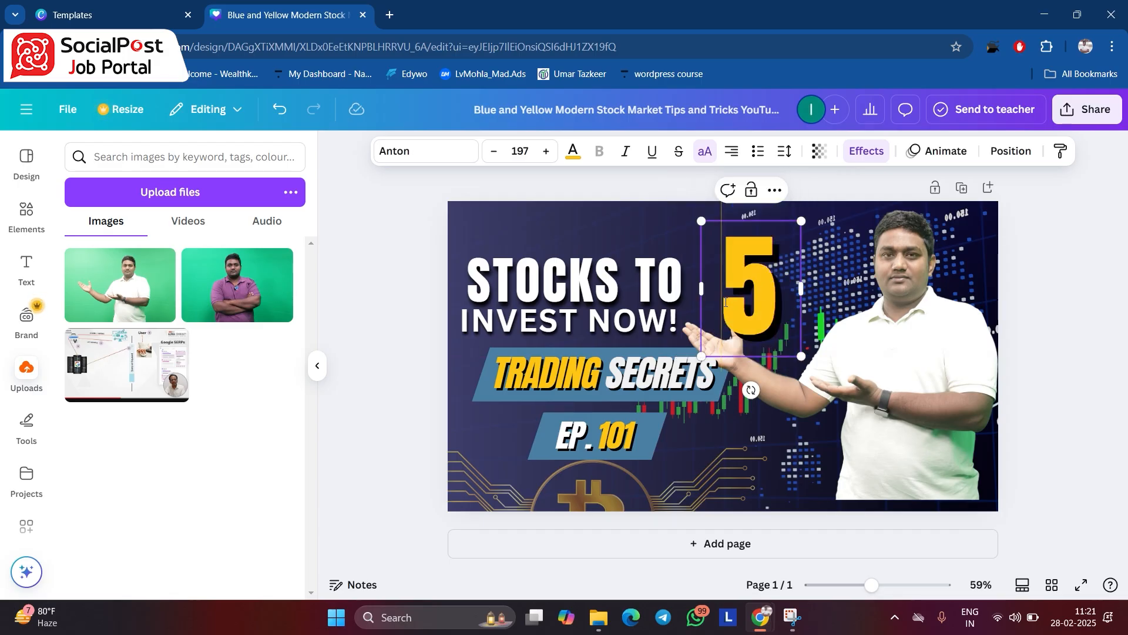
{"action": "type", "text": "EP5"}
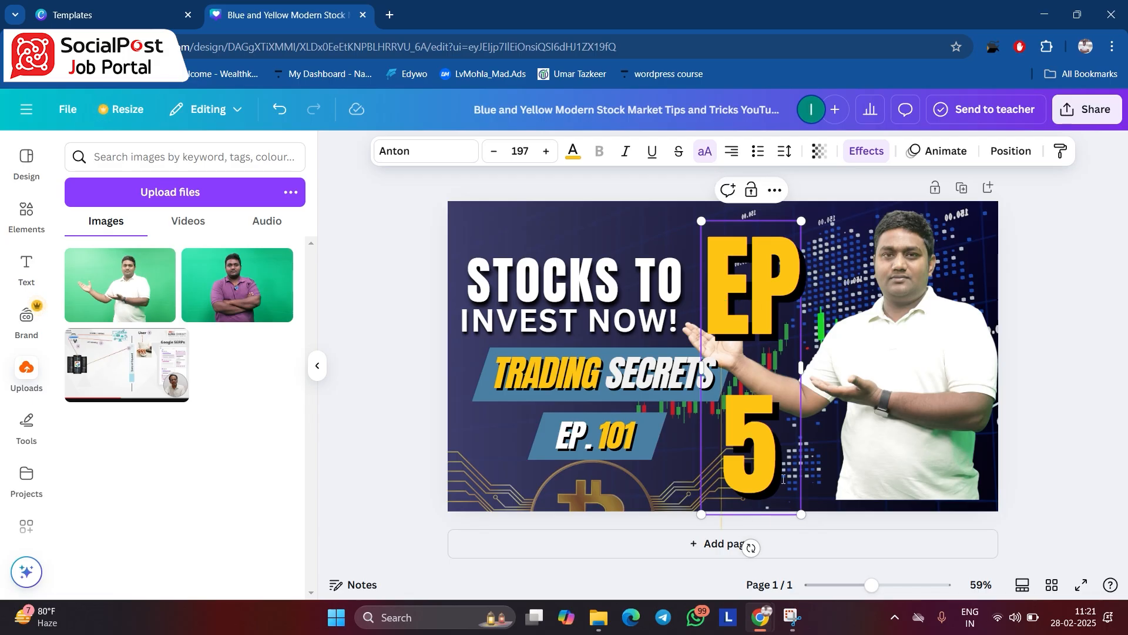
{"action": "type", "text": "3"}
{"action": "left_click_drag", "start_coordinate": [812, 395], "coordinate": [758, 256]}
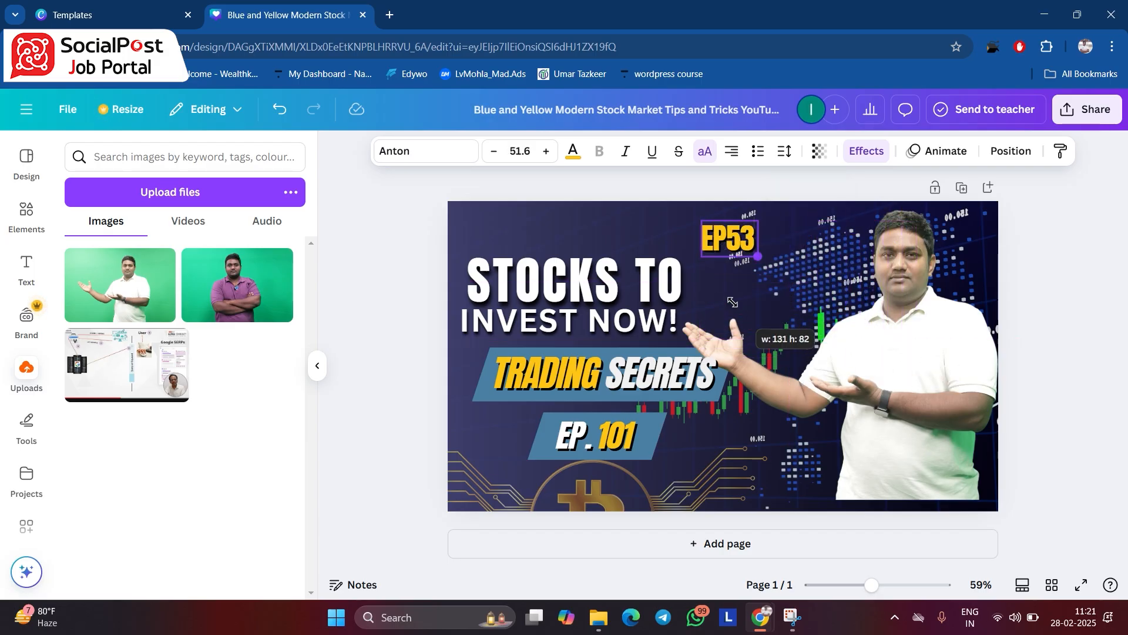
- Change the yellow episode text to "EP-53", shrink it to size 20.9 and place it above the "STOCKS TO" heading
{"action": "left_click", "coordinate": [730, 240]}
{"action": "type", "text": "-"}
{"action": "left_click_drag", "start_coordinate": [758, 239], "coordinate": [492, 253]}
{"action": "left_click", "coordinate": [738, 230]}
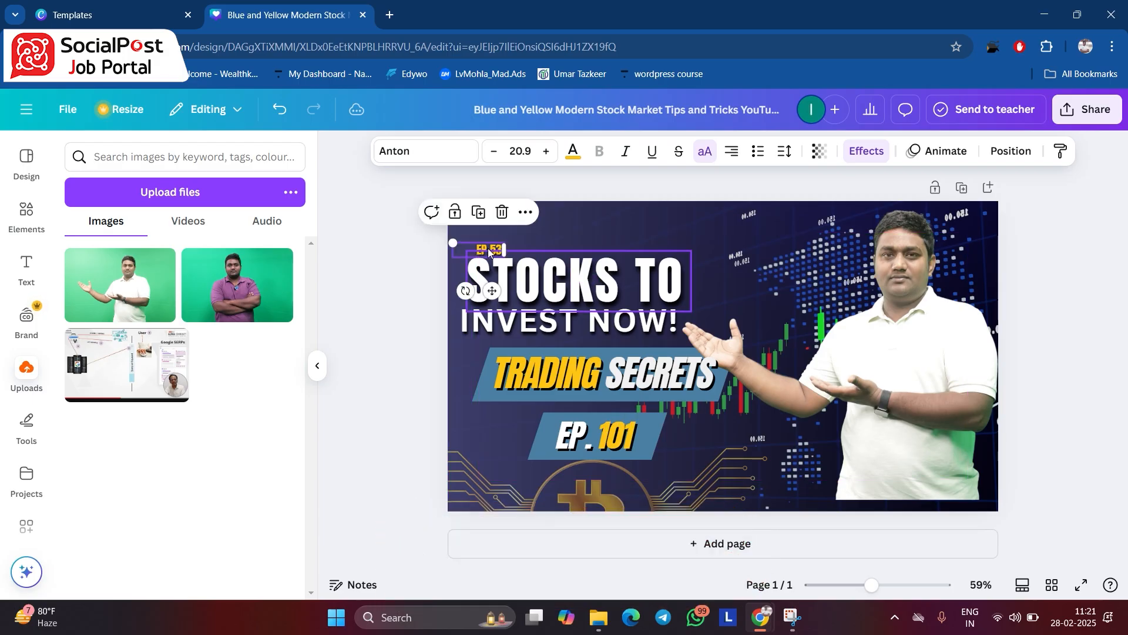
{"action": "left_click", "coordinate": [395, 303]}
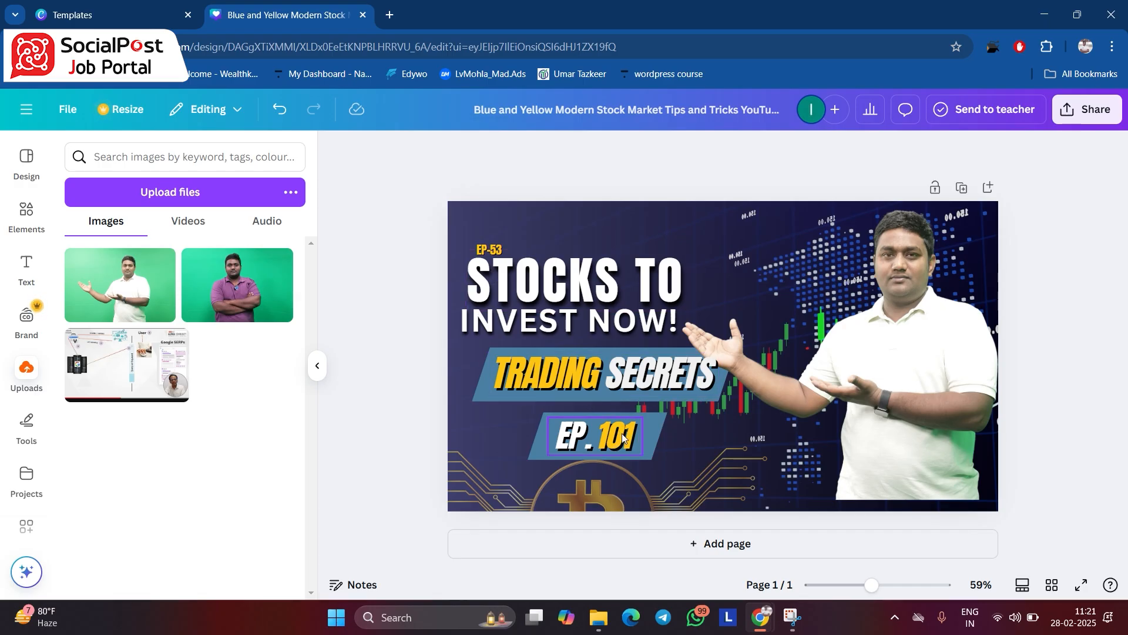
- Replace the episode number in the lower blue banner so that it reads "EP. 53"
{"action": "left_click", "coordinate": [493, 248]}
{"action": "left_click", "coordinate": [493, 247]}
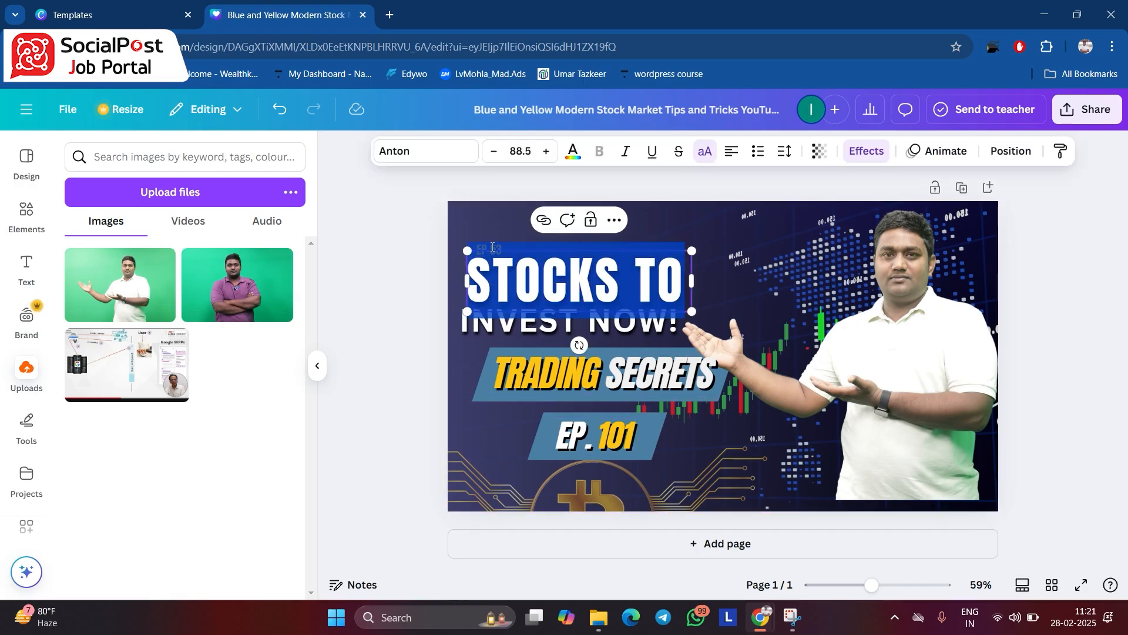
{"action": "left_click", "coordinate": [630, 437]}
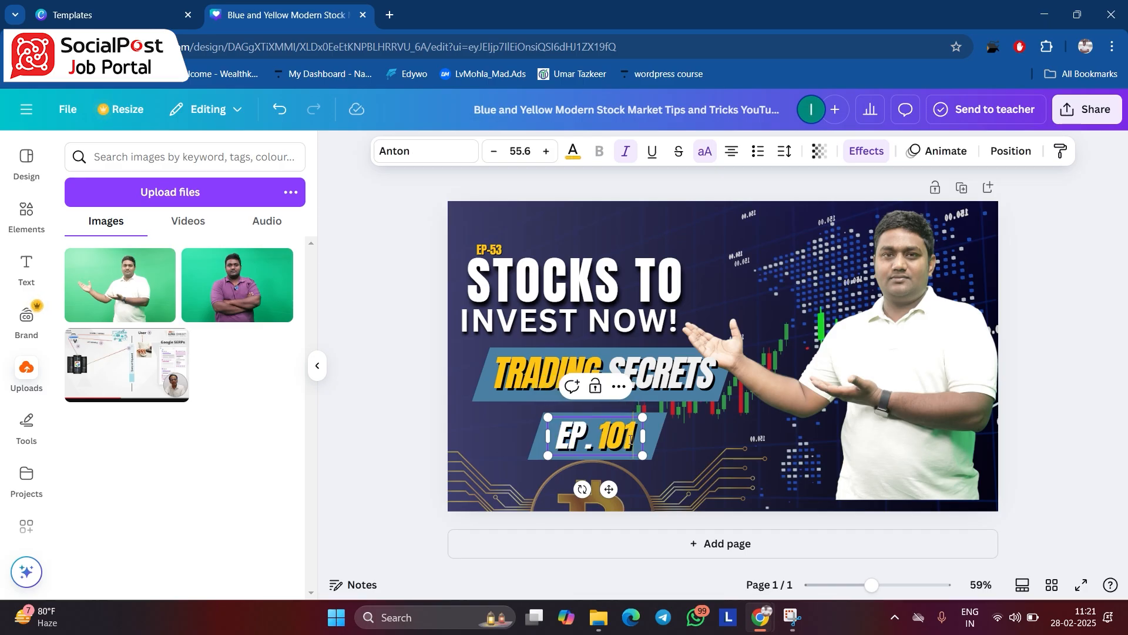
{"action": "left_click", "coordinate": [627, 443]}
{"action": "key", "text": "BackSpace"}
{"action": "key", "text": "BackSpace"}
{"action": "key", "text": "BackSpace"}
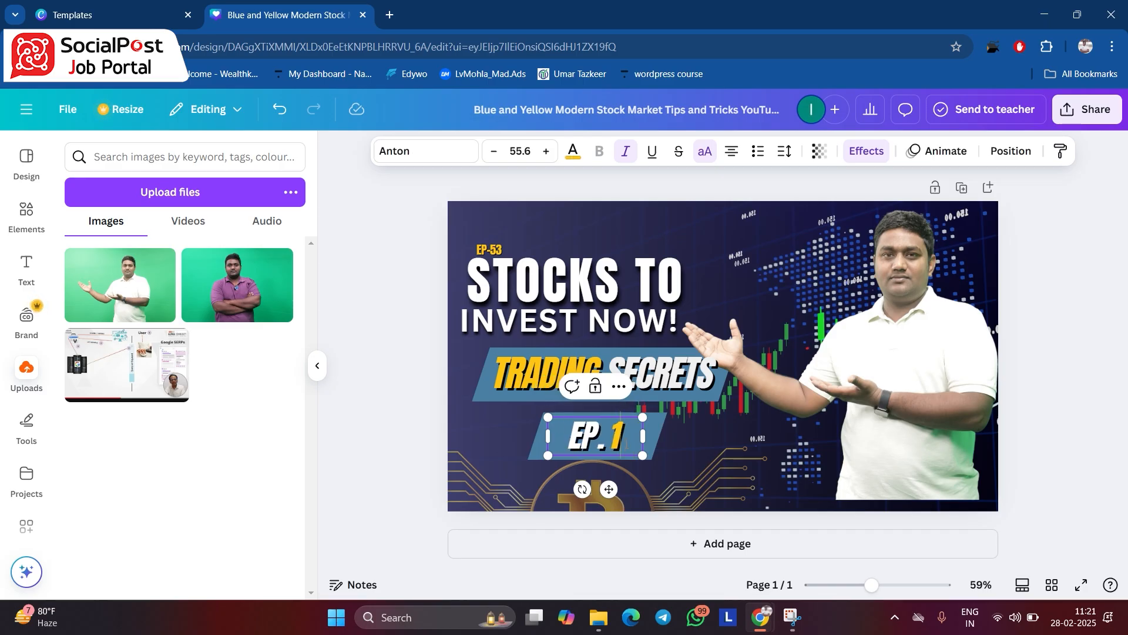
{"action": "type", "text": "53"}
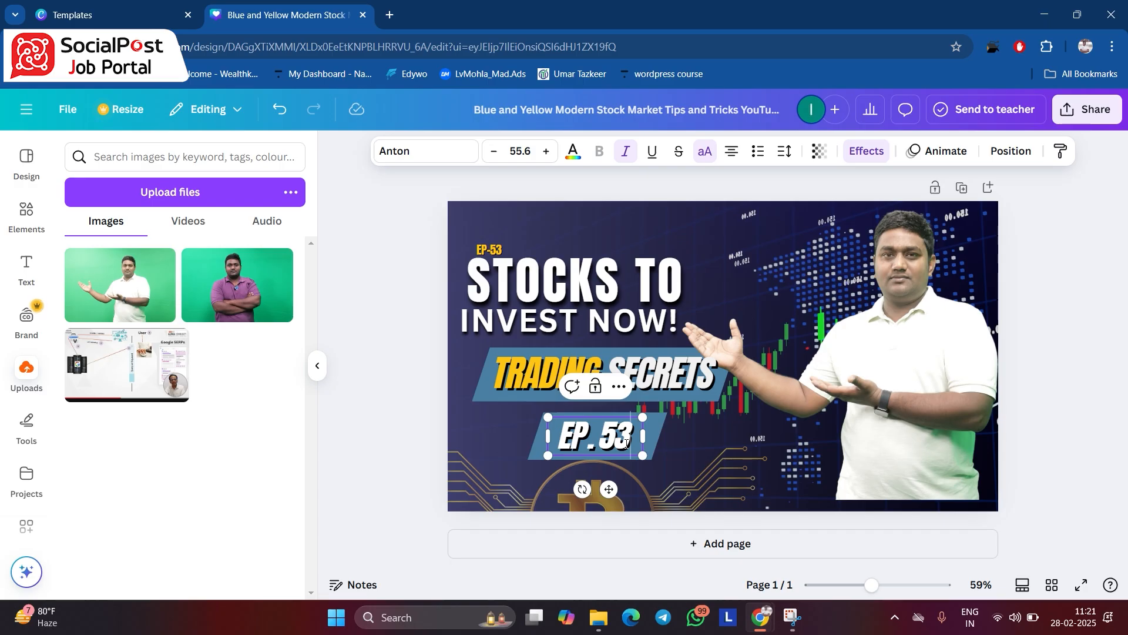
{"action": "left_click", "coordinate": [389, 333]}
- Delete the small yellow "EP-53" text above the "STOCKS TO" heading
{"action": "left_click_drag", "start_coordinate": [482, 268], "coordinate": [529, 279]}
{"action": "left_click", "coordinate": [494, 254]}
{"action": "left_click", "coordinate": [504, 213]}
{"action": "left_click", "coordinate": [1108, 434]}
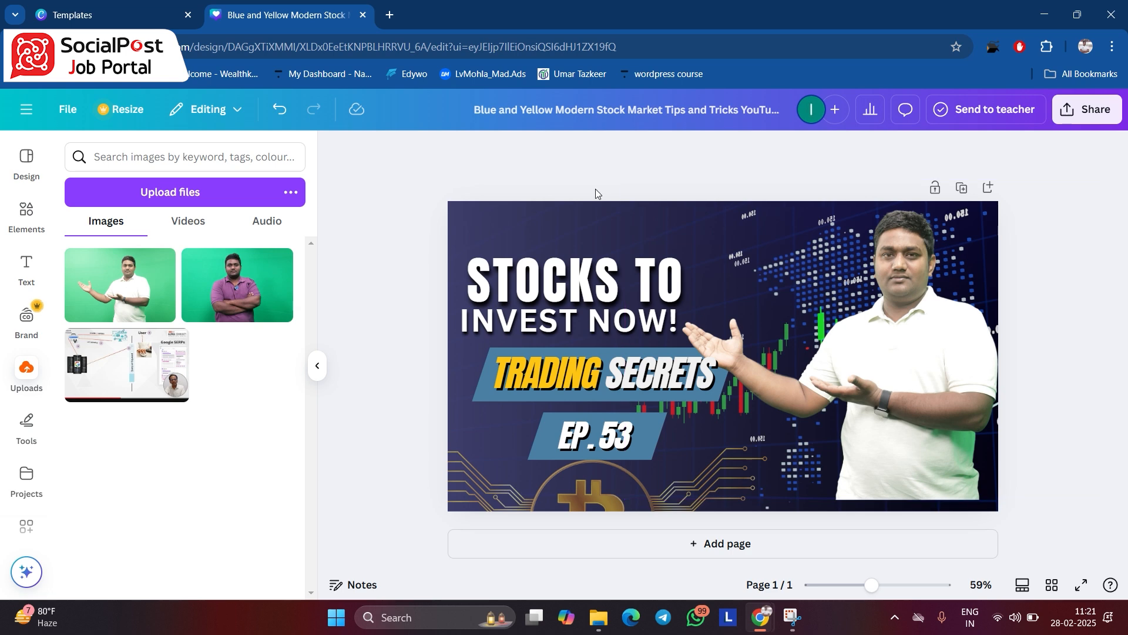
{"action": "left_click_drag", "start_coordinate": [413, 171], "coordinate": [1010, 550]}
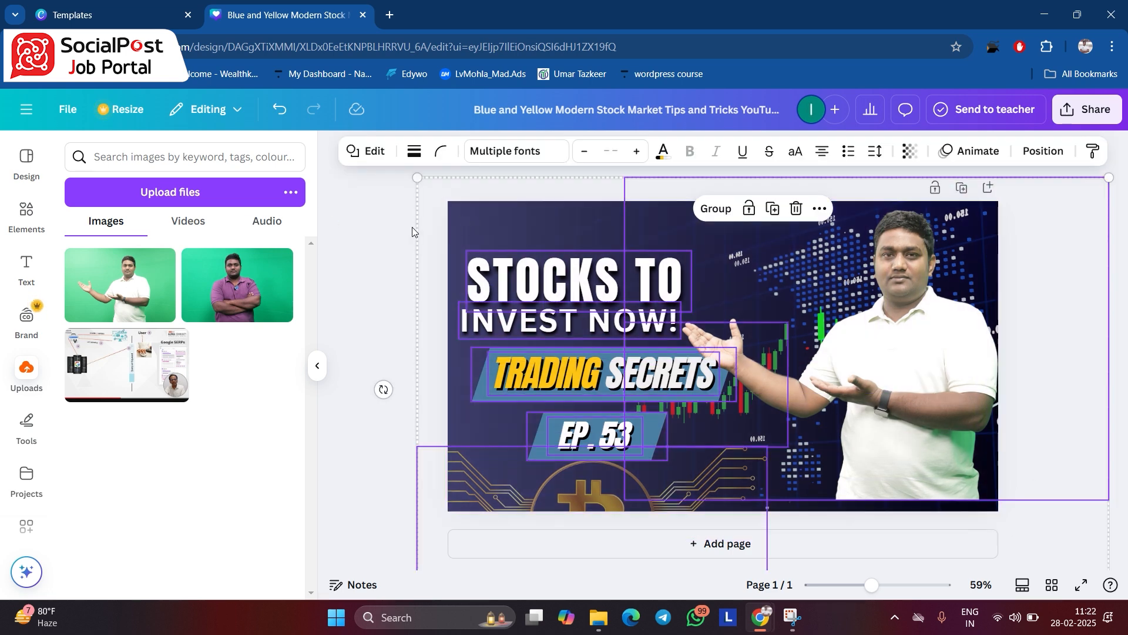
{"action": "left_click", "coordinate": [367, 242]}
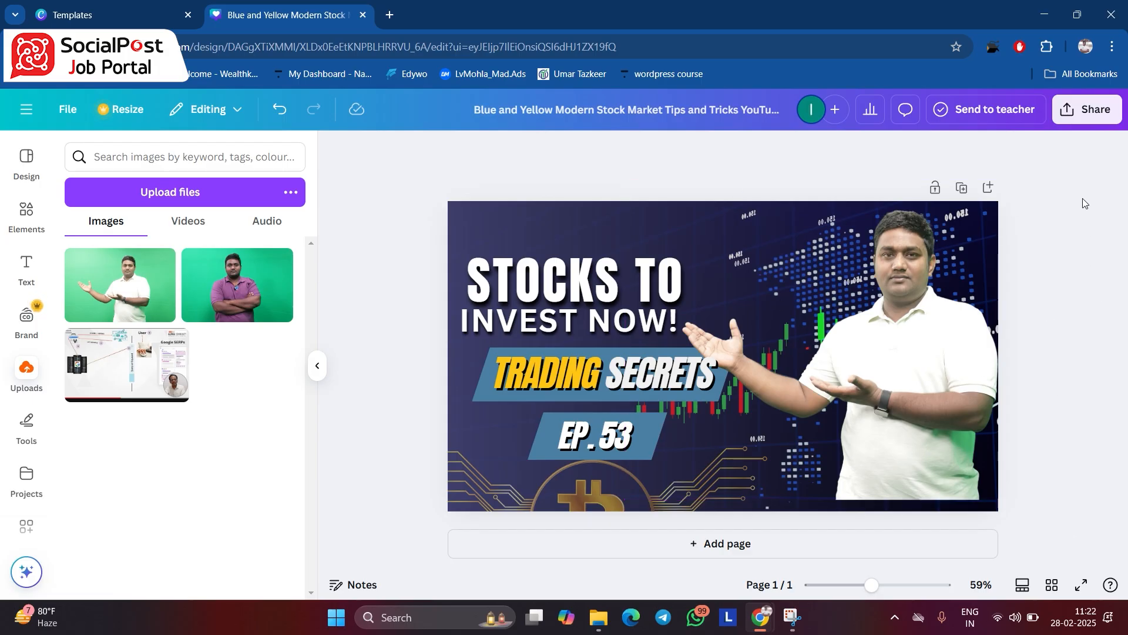
- Download the finished thumbnail as a JPG at size 1 (1,280 × 720 px) with the quality lowered
{"action": "left_click", "coordinate": [1089, 114]}
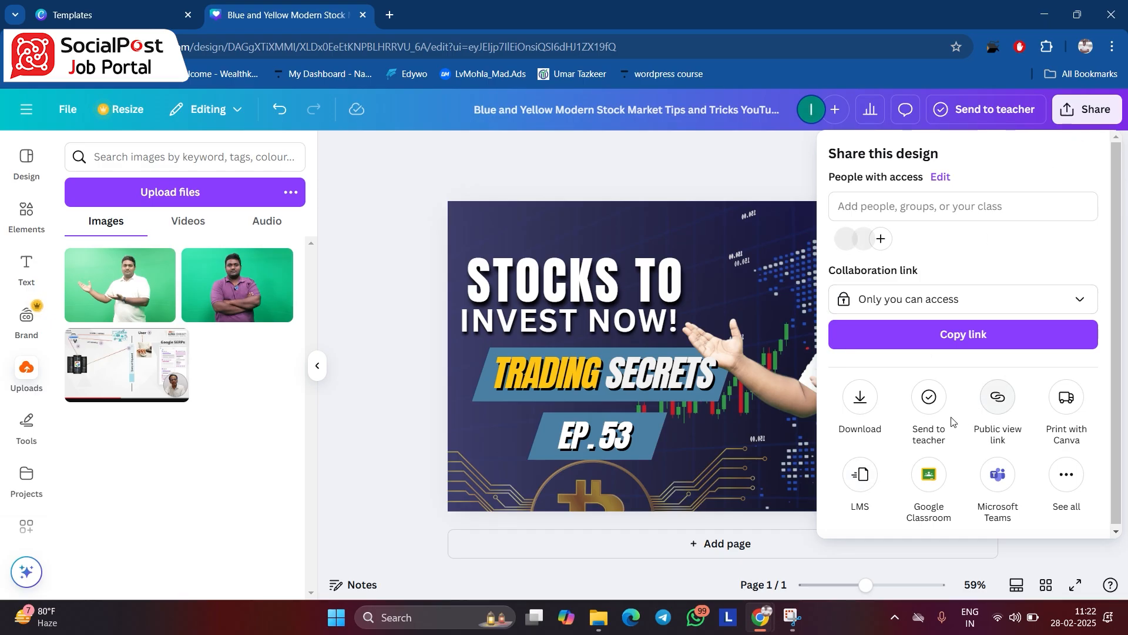
{"action": "left_click", "coordinate": [860, 398]}
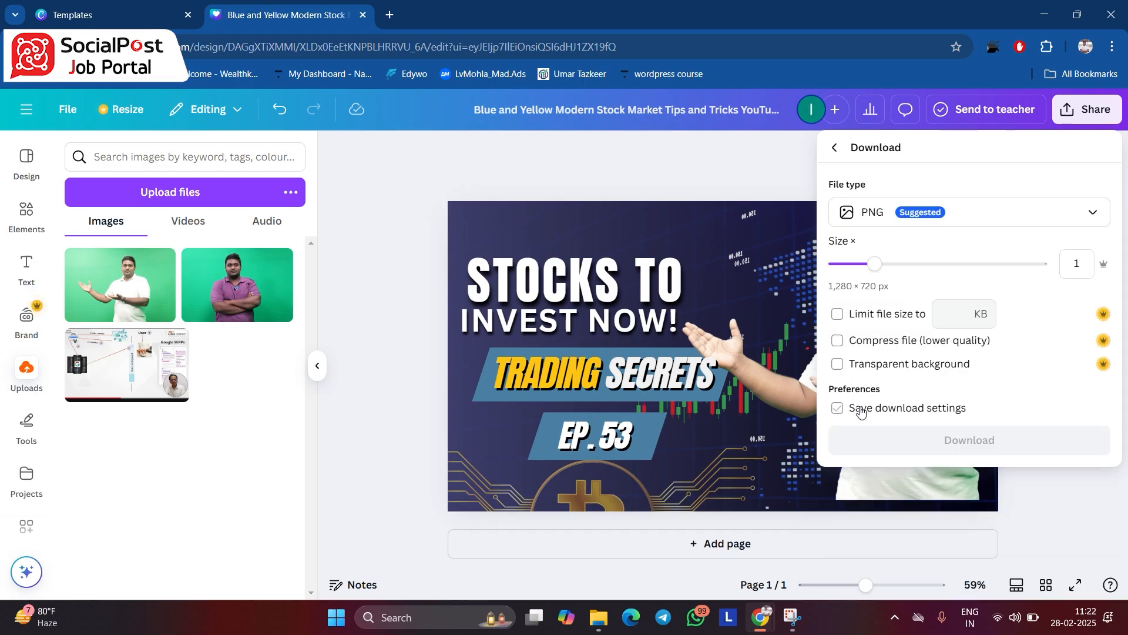
{"action": "left_click", "coordinate": [889, 219]}
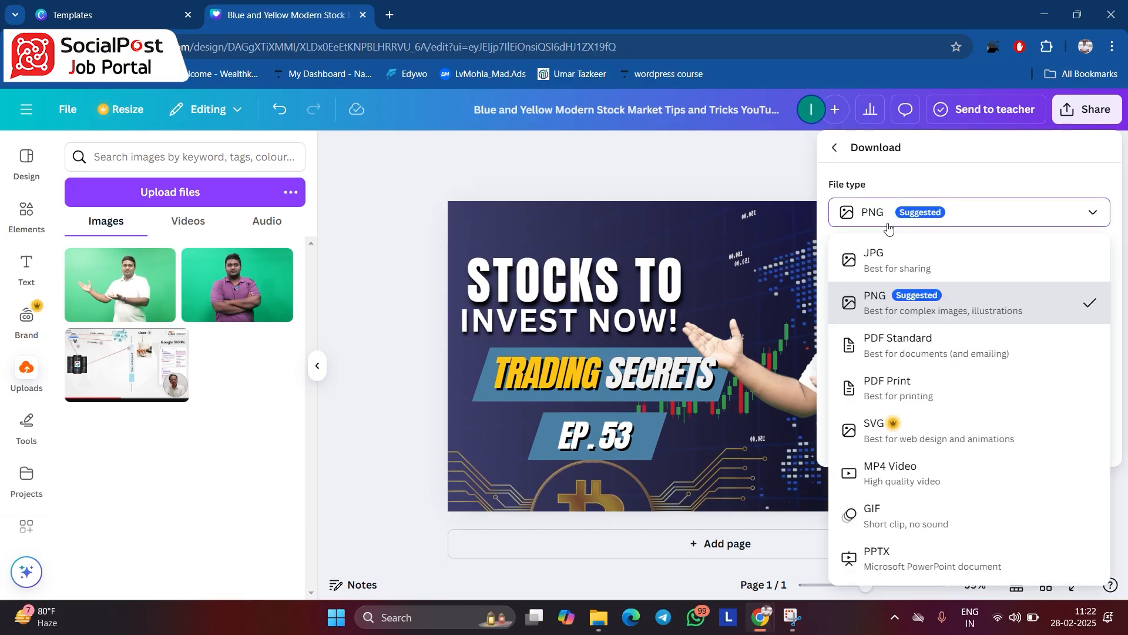
{"action": "left_click", "coordinate": [914, 265]}
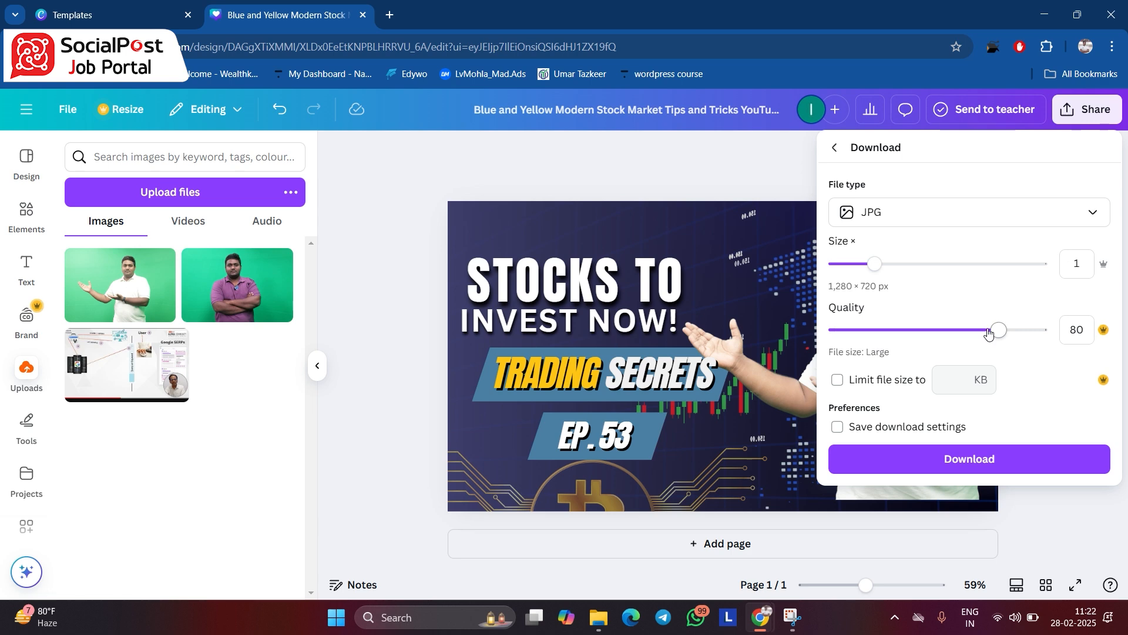
{"action": "left_click_drag", "start_coordinate": [999, 330], "coordinate": [888, 364]}
{"action": "left_click", "coordinate": [936, 461]}
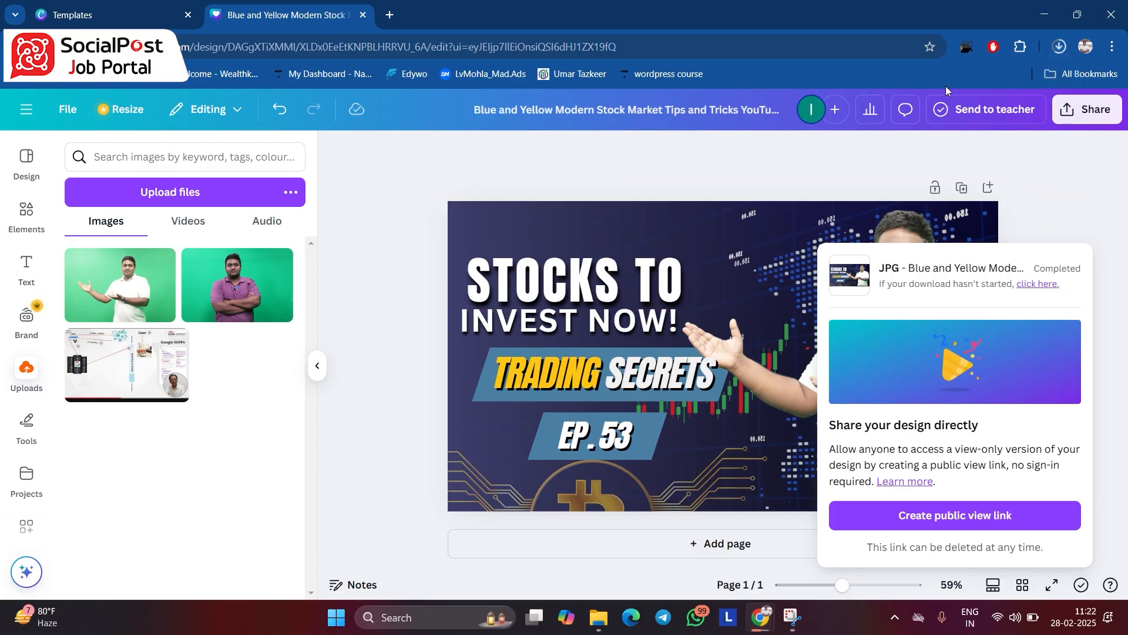
- Open the downloaded thumbnail JPG in the image viewer and zoom in to check its image quality
{"action": "left_click", "coordinate": [969, 95]}
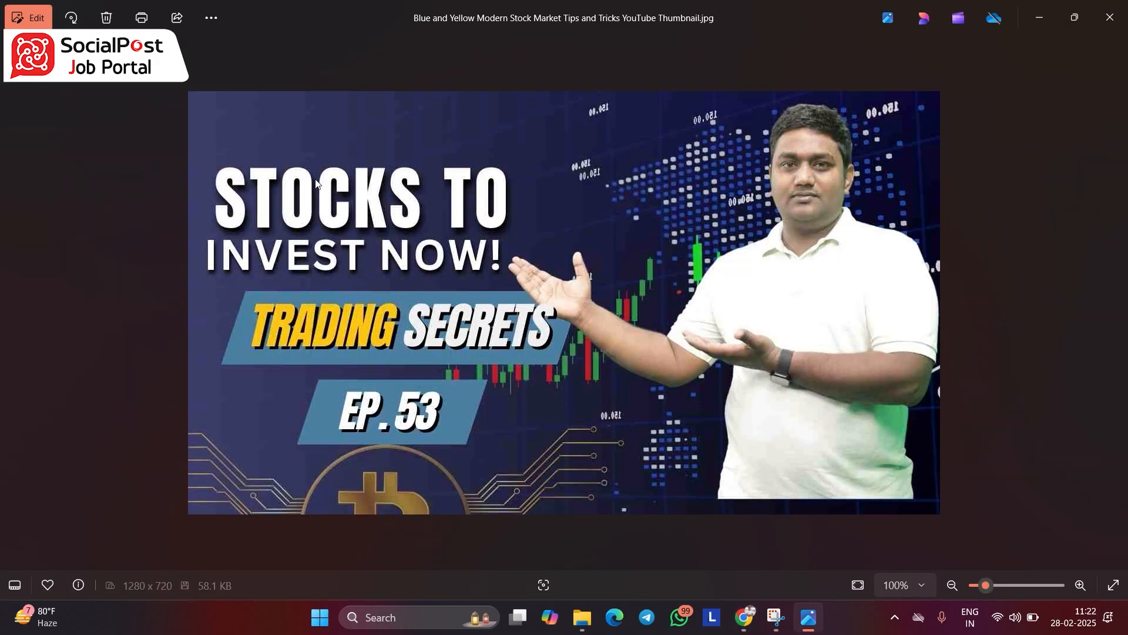
{"action": "scroll", "coordinate": [535, 242], "scroll_direction": "up", "scroll_amount": 2}
{"action": "scroll", "coordinate": [395, 277], "scroll_direction": "down", "scroll_amount": 5}
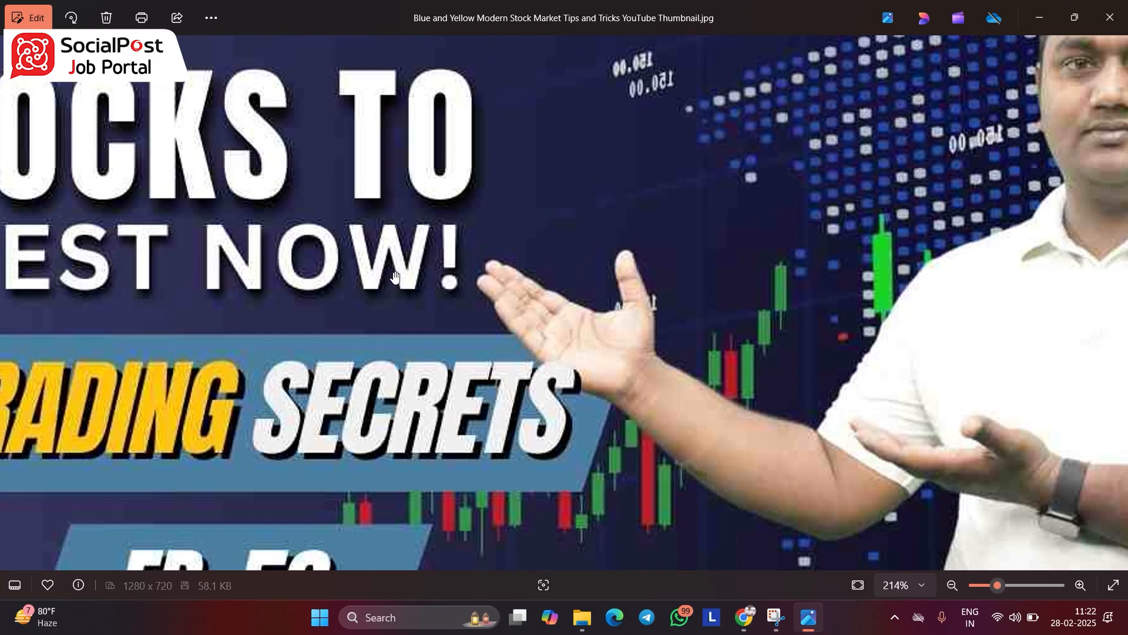